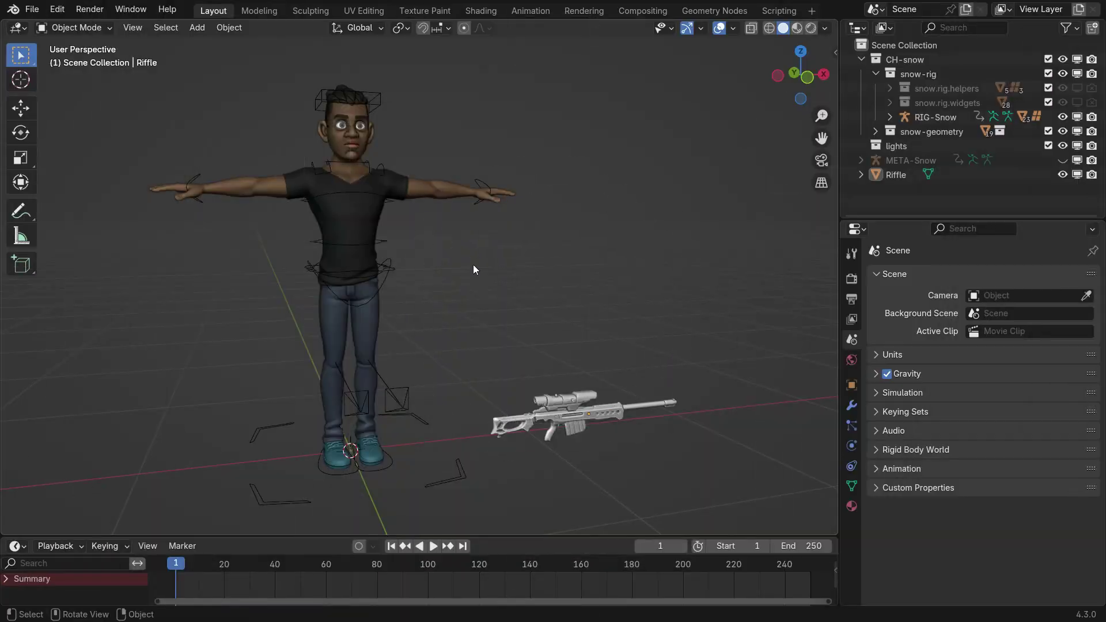
# Select the rifle lying on the ground beside the character
pyautogui.click(395, 394)
pyautogui.moveTo(395, 394); pyautogui.dragTo(372, 392, button='middle')
pyautogui.click(553, 406)
pyautogui.scroll(5, 598, 422)
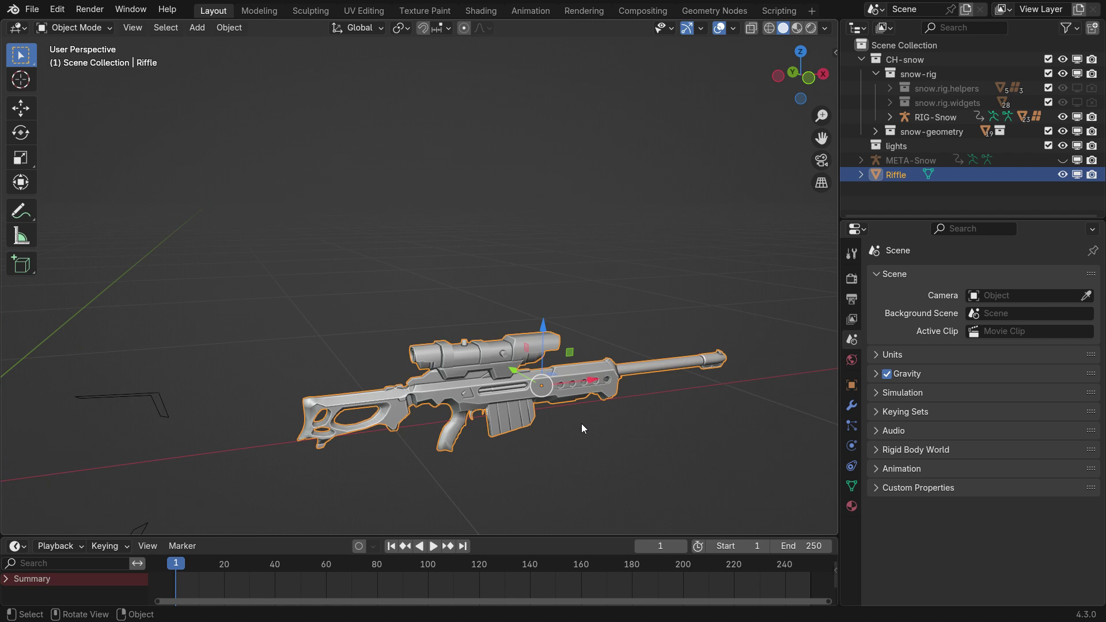
pyautogui.press('r')
pyautogui.press('z')
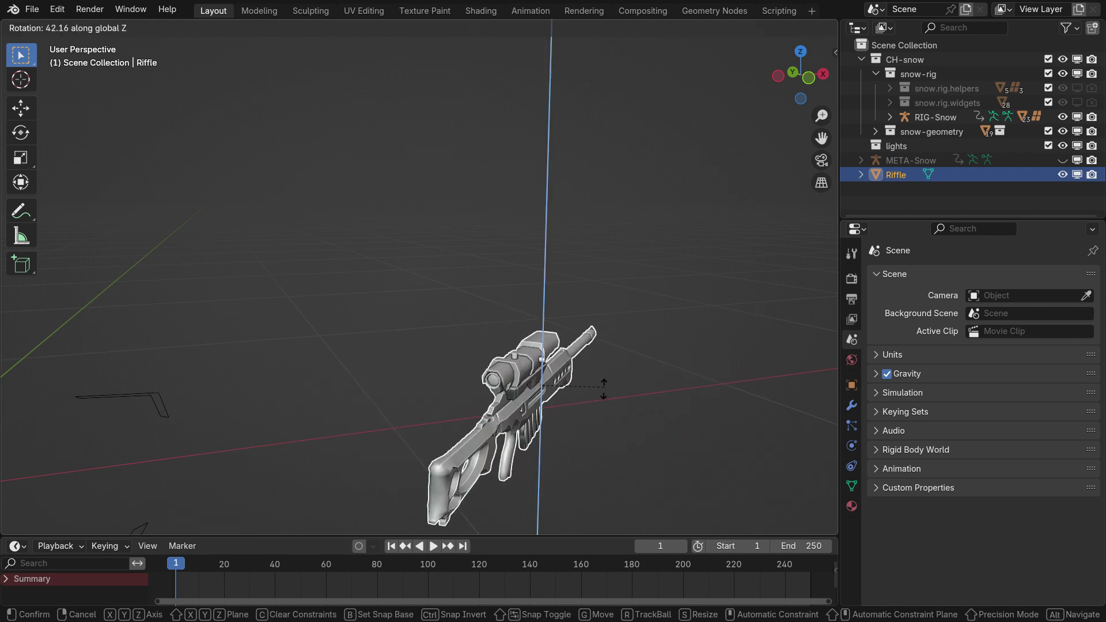
pyautogui.click(575, 399)
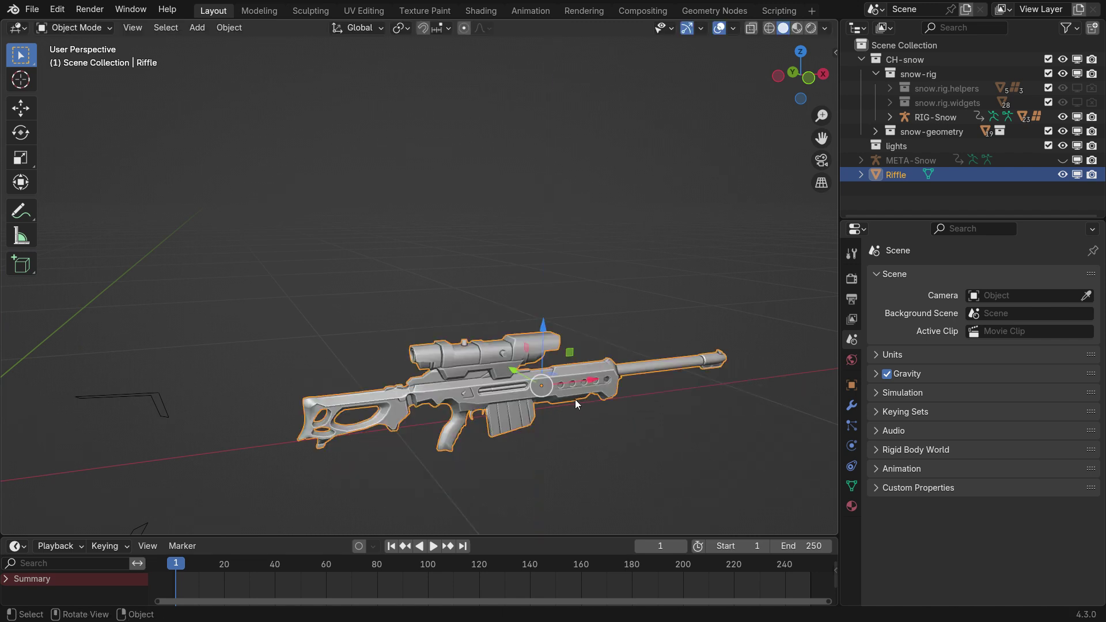
# In front view, move only the rifle's origin to the top of its grip with Affect Only Origins, and turn that option off
pyautogui.press('KP_1')
pyautogui.keyDown('shift'); pyautogui.moveTo(574, 399); pyautogui.dragTo(392, 243, button='middle'); pyautogui.keyUp('shift')
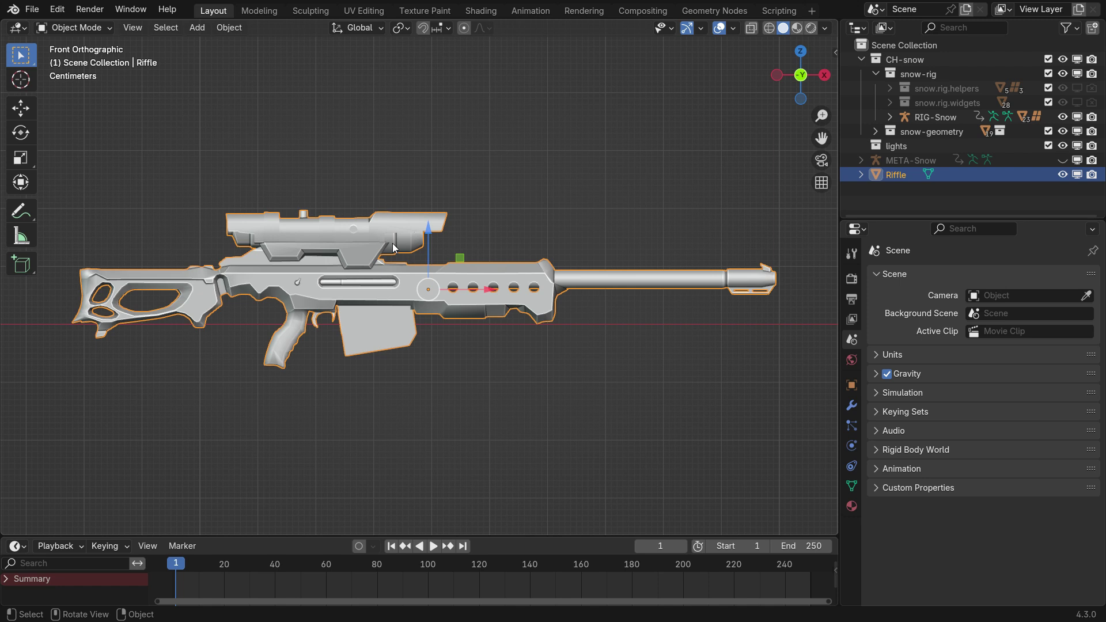
pyautogui.click(851, 254)
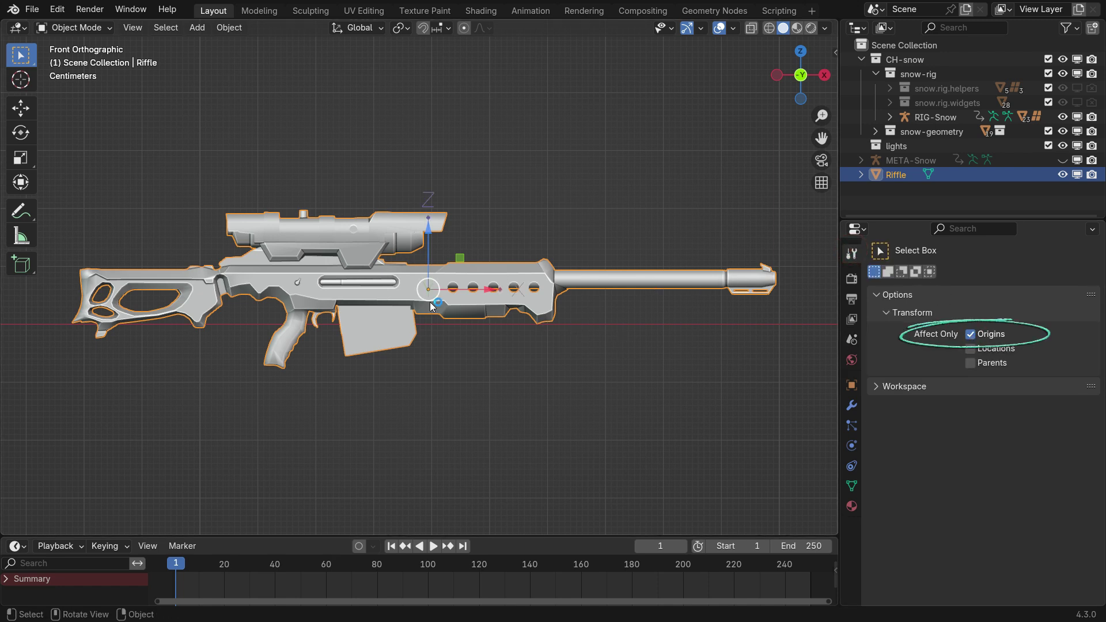
pyautogui.press('g')
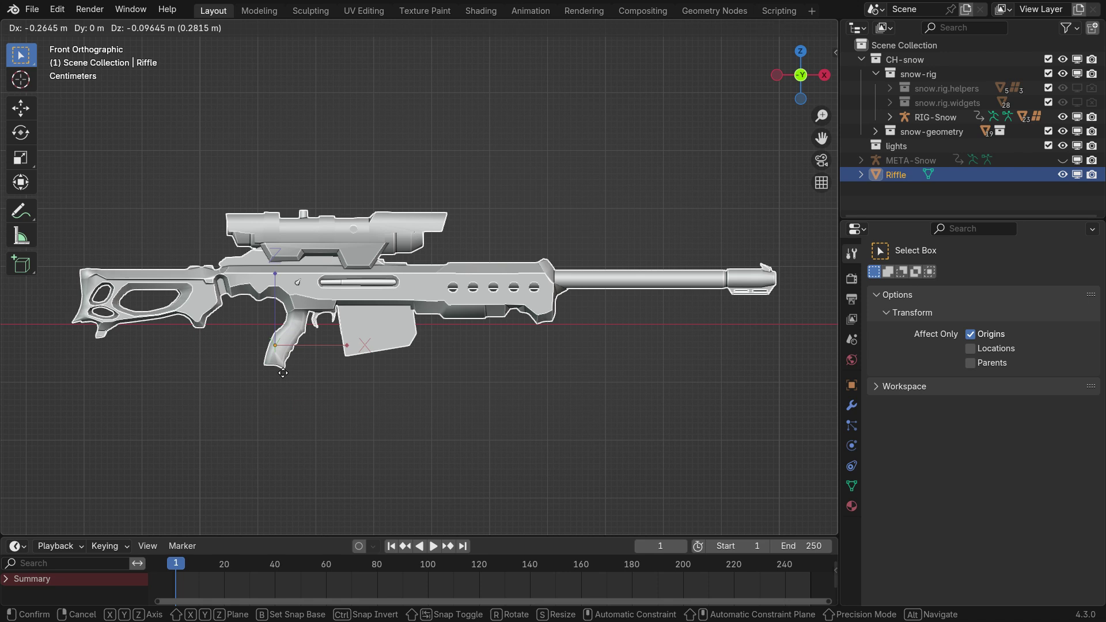
pyautogui.click(297, 329)
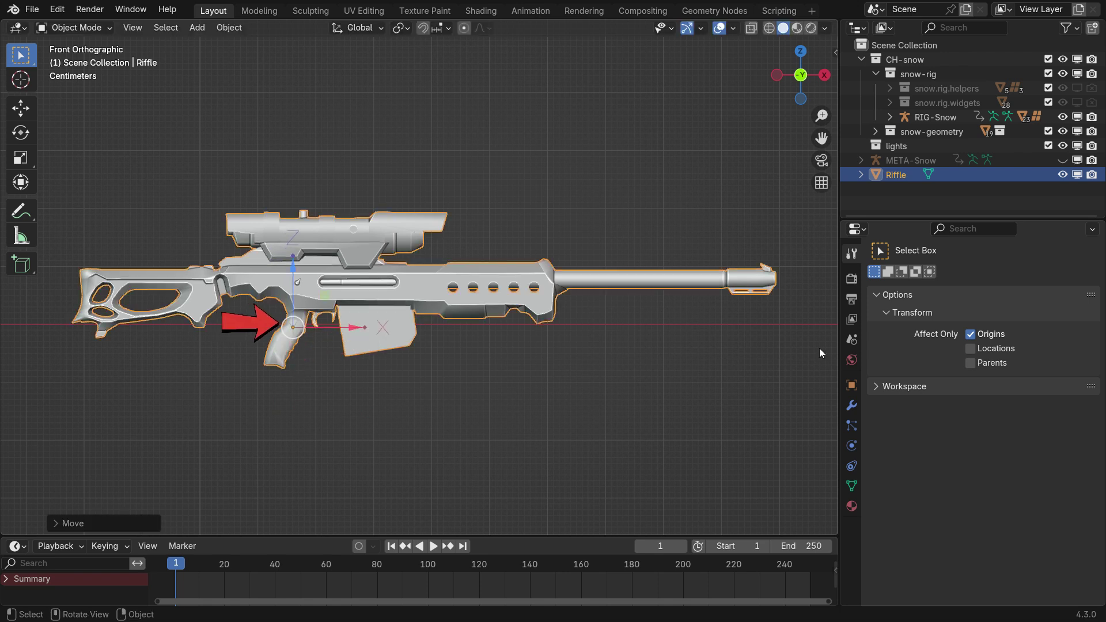
pyautogui.click(986, 333)
pyautogui.scroll(-3, 500, 354)
pyautogui.scroll(3, 357, 363)
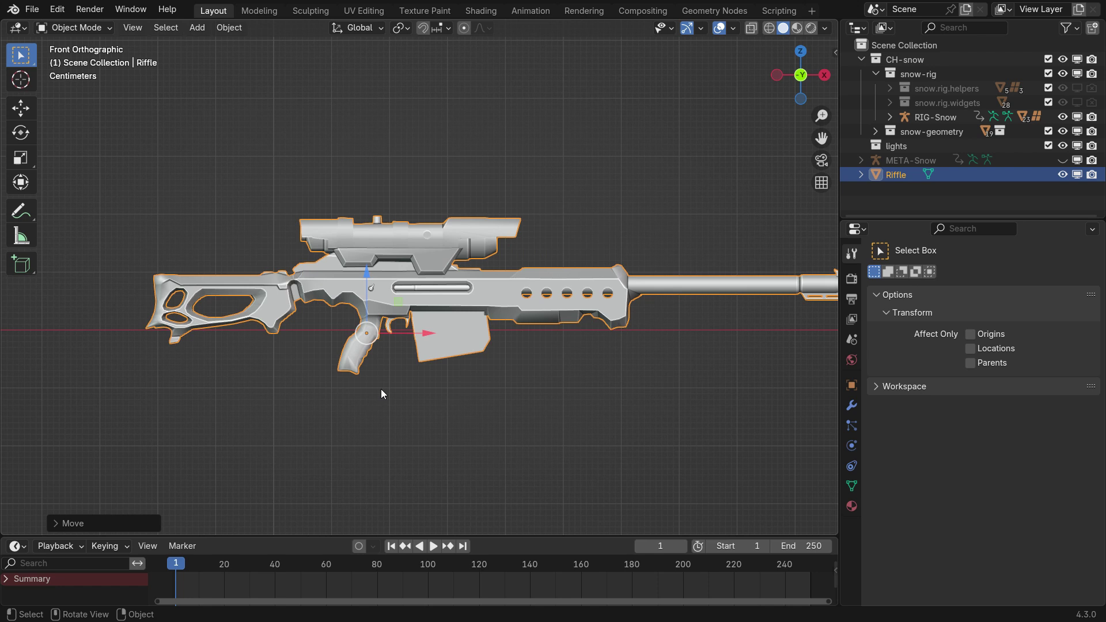
pyautogui.press('r')
pyautogui.press('z')
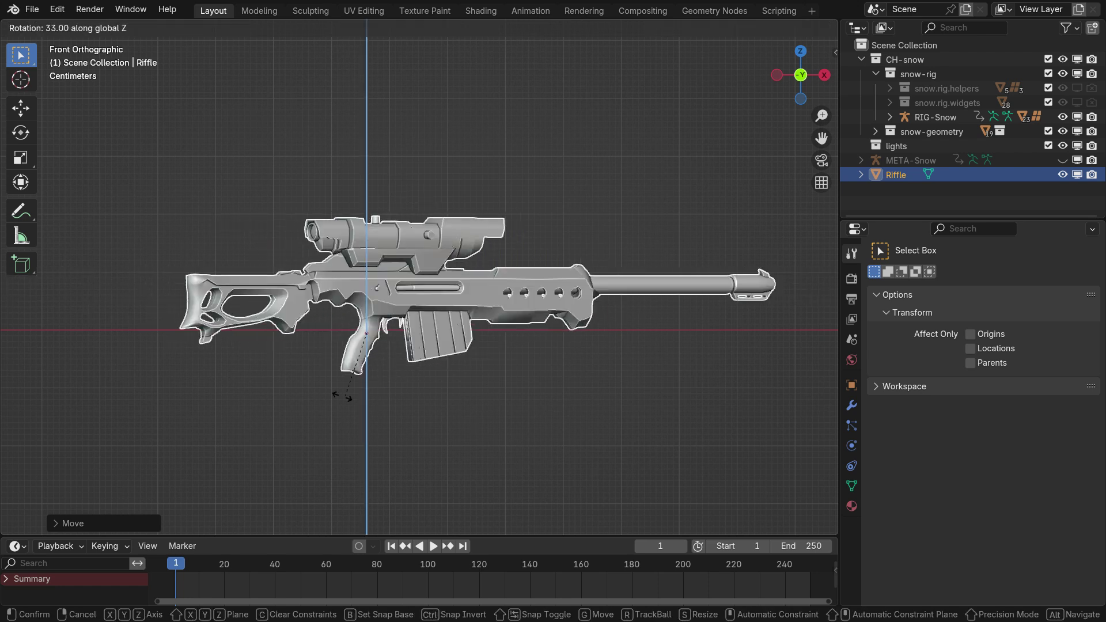
pyautogui.click(557, 348)
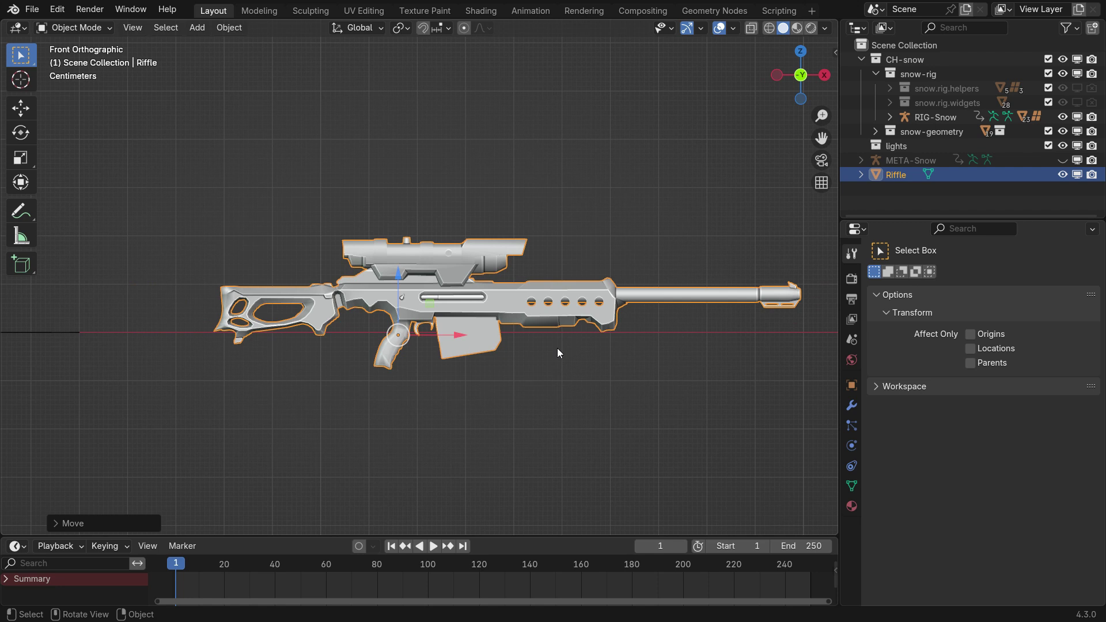
# Move the rifle up in front of the character's torso and pull it forward so it clears the body
pyautogui.scroll(-6, 570, 357)
pyautogui.press('g')
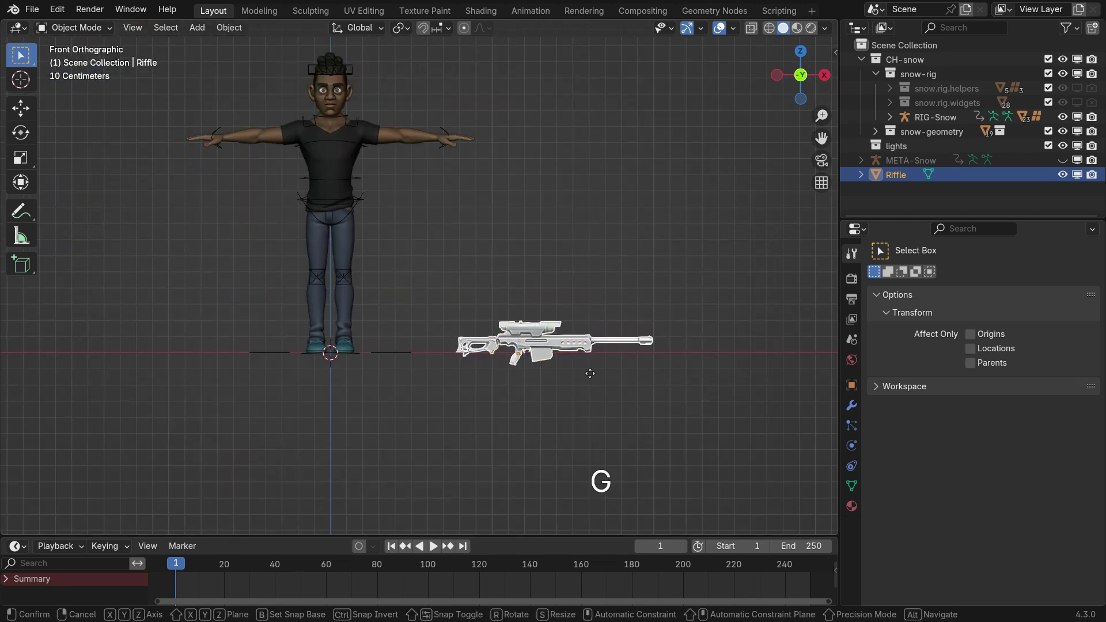
pyautogui.click(376, 195)
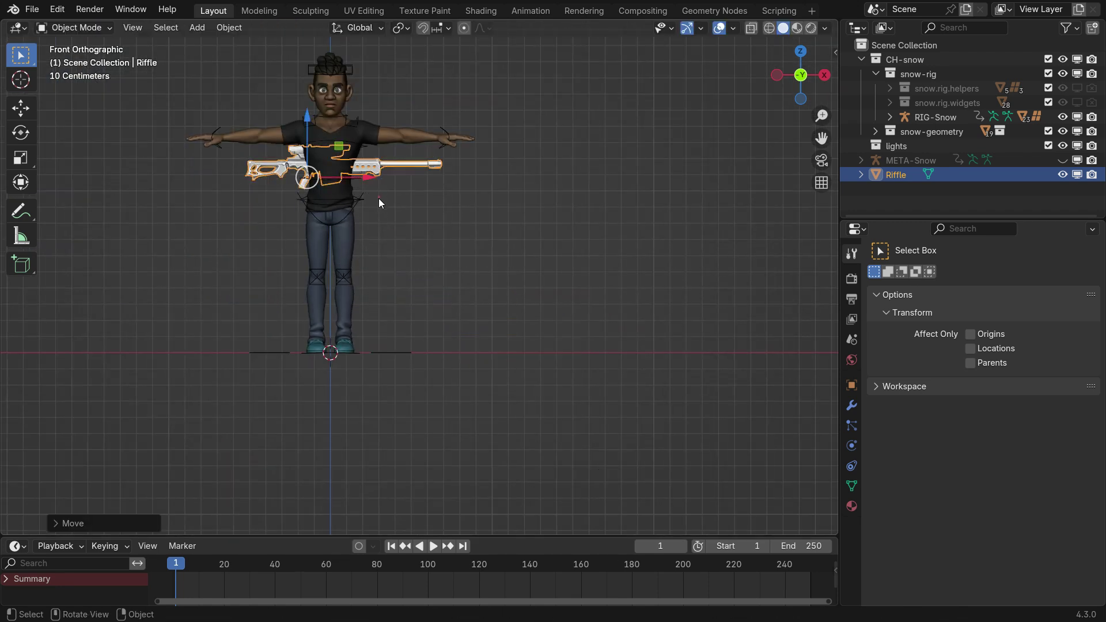
pyautogui.moveTo(378, 198); pyautogui.dragTo(448, 276, button='middle')
pyautogui.moveTo(292, 182); pyautogui.dragTo(344, 193)
pyautogui.moveTo(363, 199); pyautogui.dragTo(422, 198, button='middle')
pyautogui.moveTo(364, 197); pyautogui.dragTo(370, 197)
pyautogui.moveTo(370, 197); pyautogui.dragTo(296, 190, button='middle')
# Put the character's rig into Pose Mode and move the right wrist IK control to the rifle's grip
pyautogui.scroll(2, 363, 123)
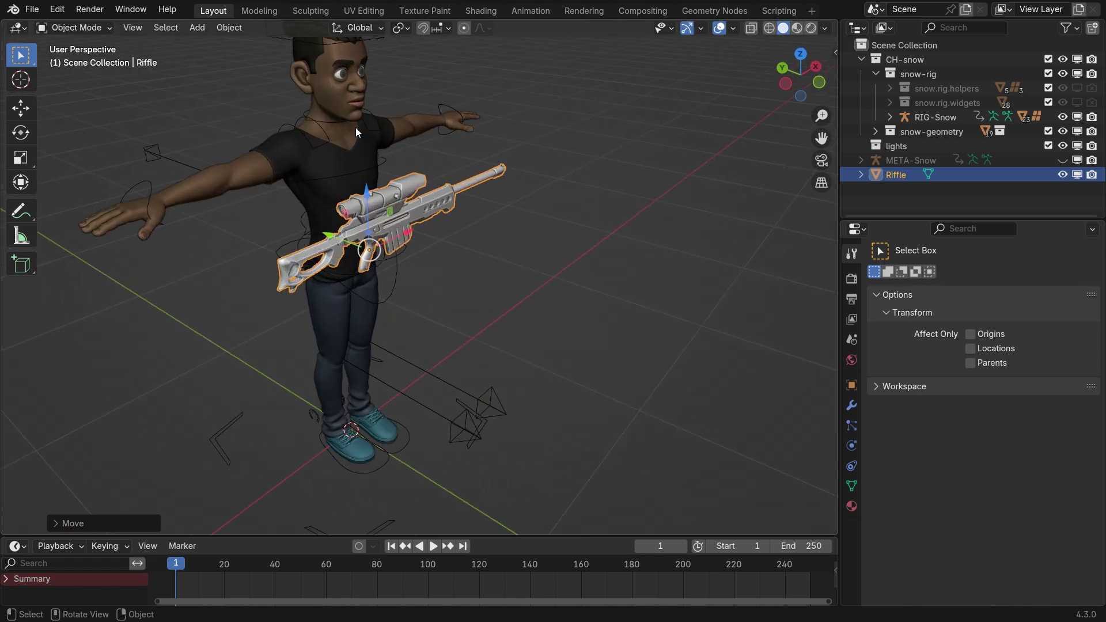
pyautogui.click(148, 183)
pyautogui.click(85, 28)
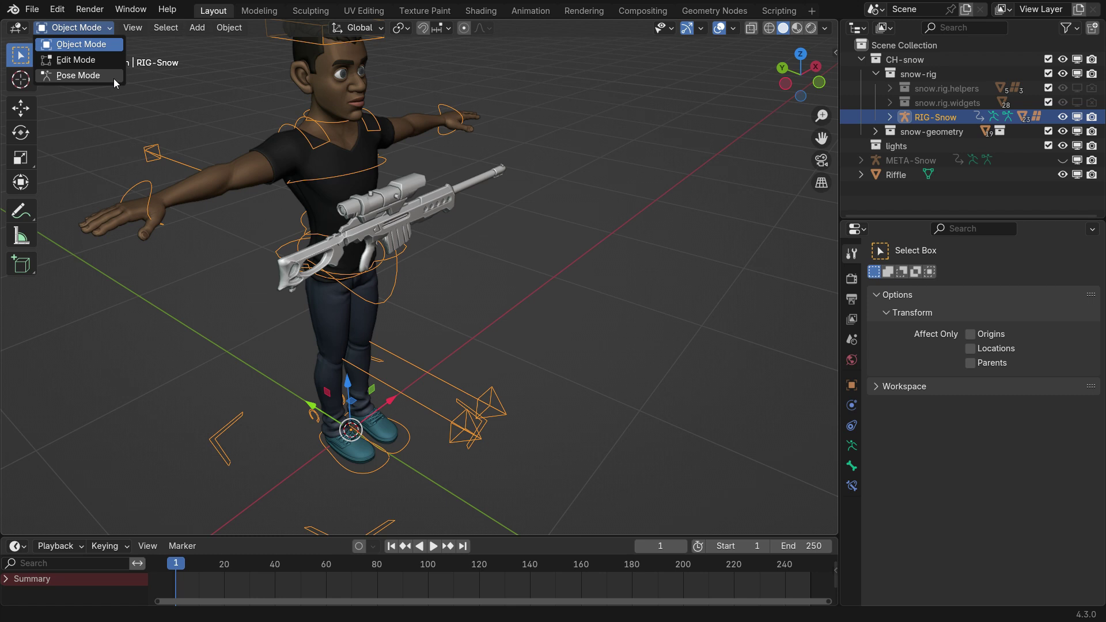
pyautogui.click(112, 78)
pyautogui.moveTo(127, 192); pyautogui.dragTo(377, 184)
pyautogui.moveTo(345, 144); pyautogui.dragTo(409, 239)
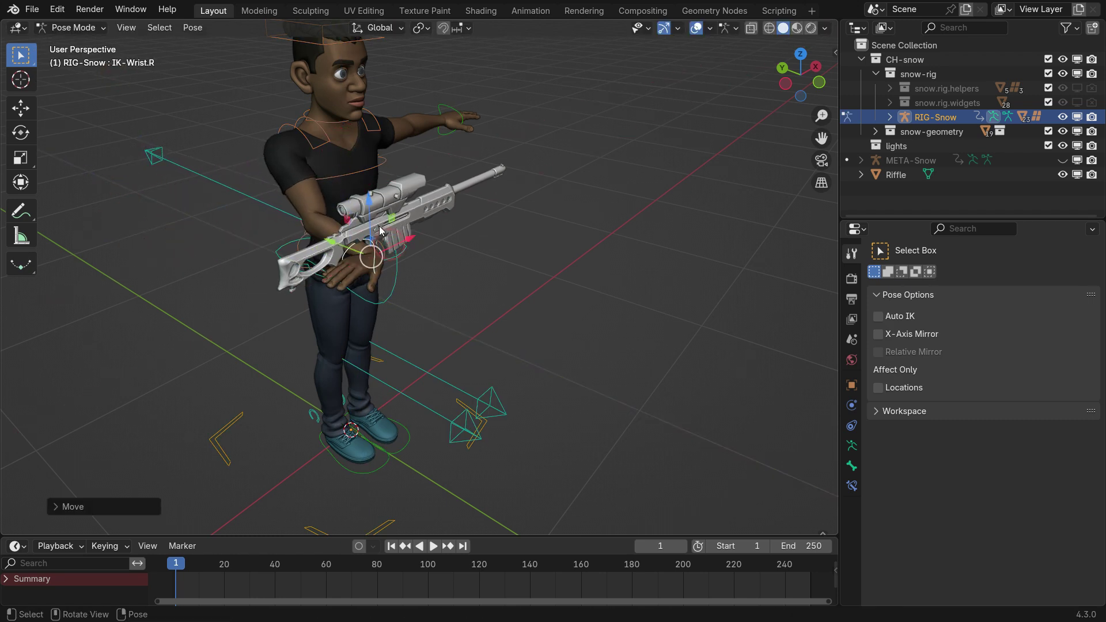
pyautogui.moveTo(368, 202); pyautogui.dragTo(367, 194)
# Rotate the right wrist control about the global Z axis and again in front view to align the hand with the grip
pyautogui.moveTo(482, 322); pyautogui.dragTo(434, 305, button='middle')
pyautogui.press('r')
pyautogui.press('z')
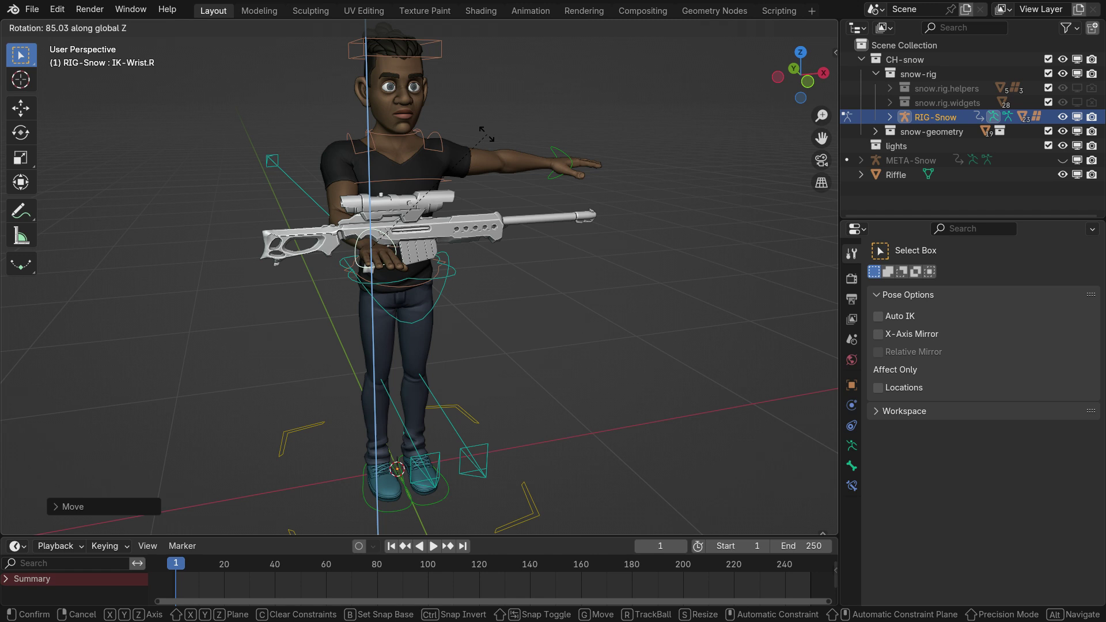
pyautogui.click(475, 310)
pyautogui.press('KP_1')
pyautogui.scroll(4, 393, 245)
pyautogui.press('r')
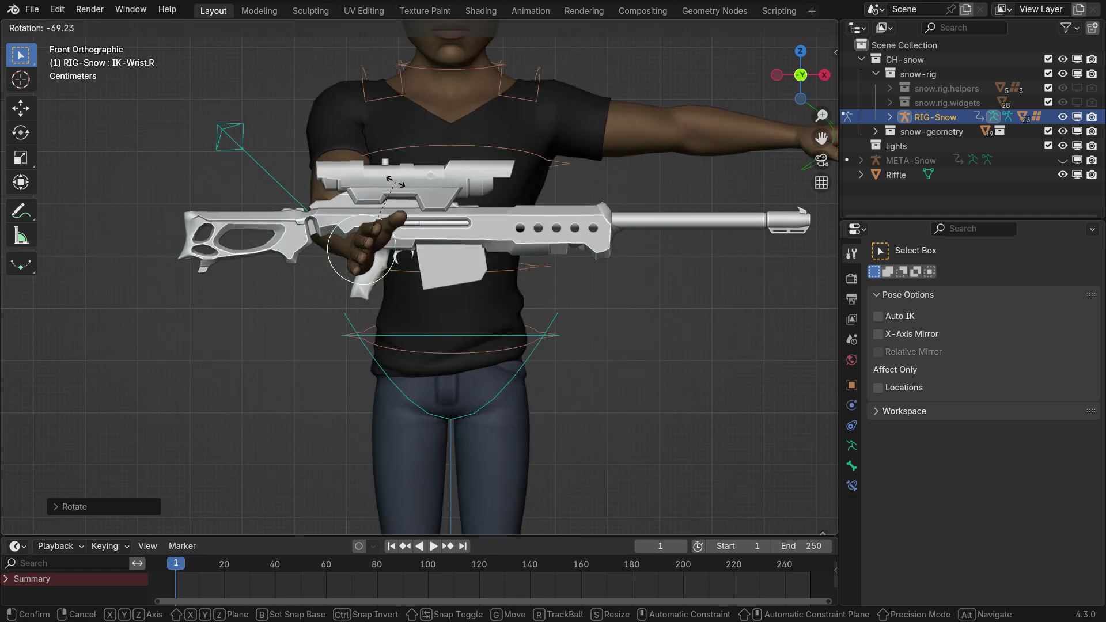
pyautogui.click(396, 175)
# Lower the right wrist control and shift it along the global Y and X axes to bring the hand closer to the grip
pyautogui.moveTo(361, 193); pyautogui.dragTo(361, 216)
pyautogui.moveTo(415, 270); pyautogui.dragTo(392, 269)
pyautogui.moveTo(392, 269); pyautogui.dragTo(489, 276, button='middle')
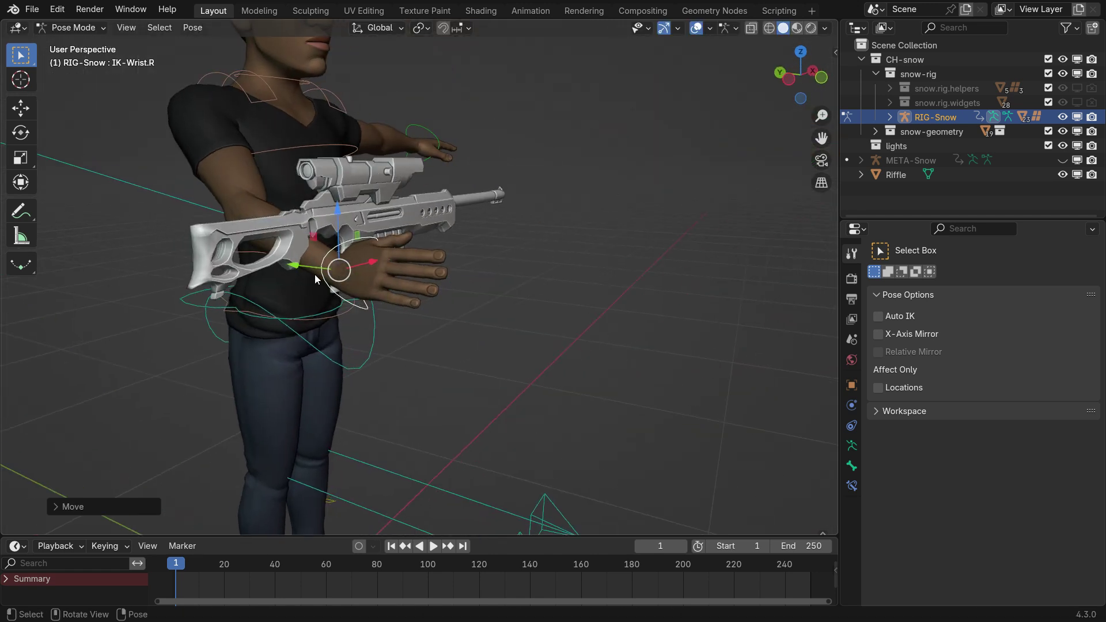
pyautogui.moveTo(314, 271); pyautogui.dragTo(284, 266)
pyautogui.moveTo(386, 287); pyautogui.dragTo(282, 288, button='middle')
pyautogui.press('g')
pyautogui.press('x')
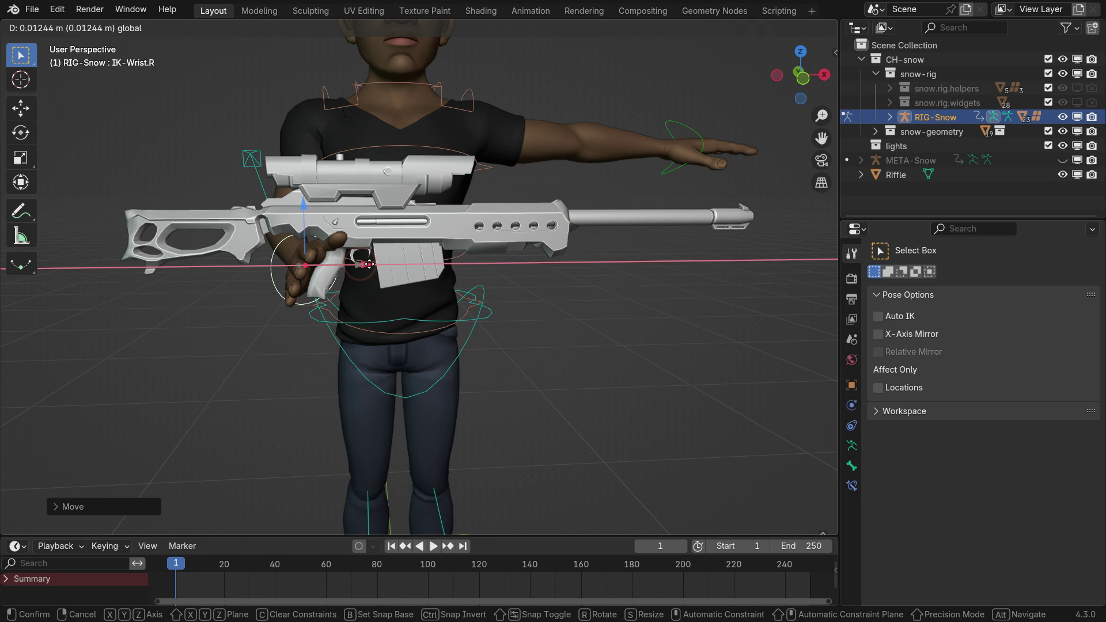
pyautogui.click(363, 288)
# Turn the right wrist control about the global Z axis and nudge it along X and Y to place the palm against the grip
pyautogui.moveTo(363, 288)
pyautogui.mouseDown(button='middle')
pyautogui.moveTo(380, 314)
pyautogui.moveTo(350, 297)
pyautogui.mouseUp(button='middle')
pyautogui.press('r')
pyautogui.press('z')
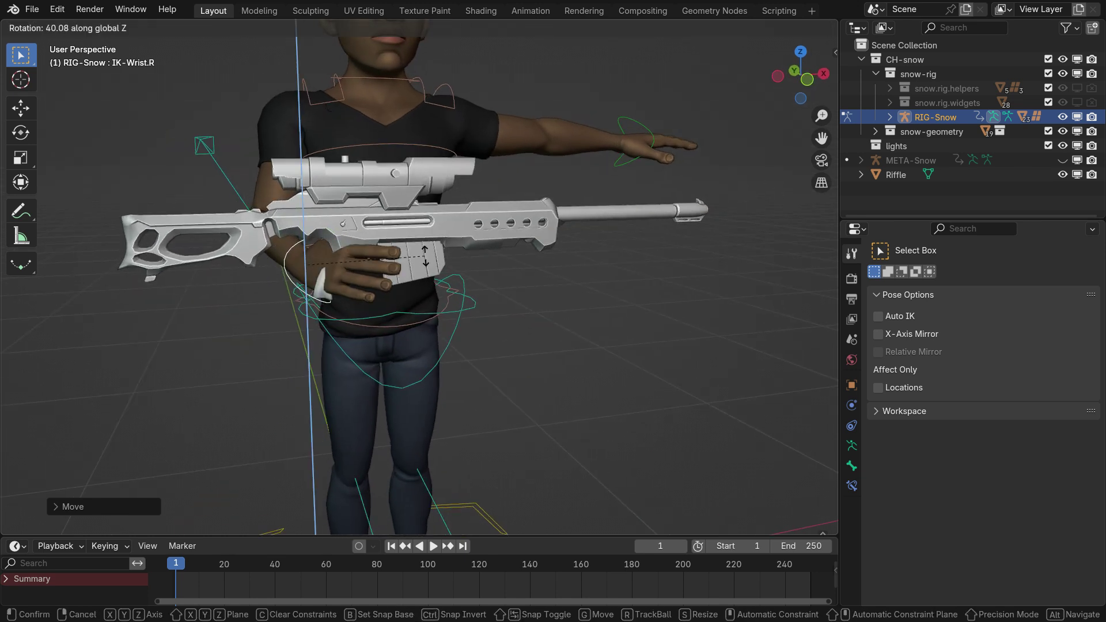
pyautogui.click(395, 266)
pyautogui.moveTo(364, 260); pyautogui.dragTo(344, 261)
pyautogui.moveTo(384, 287); pyautogui.dragTo(510, 302, button='middle')
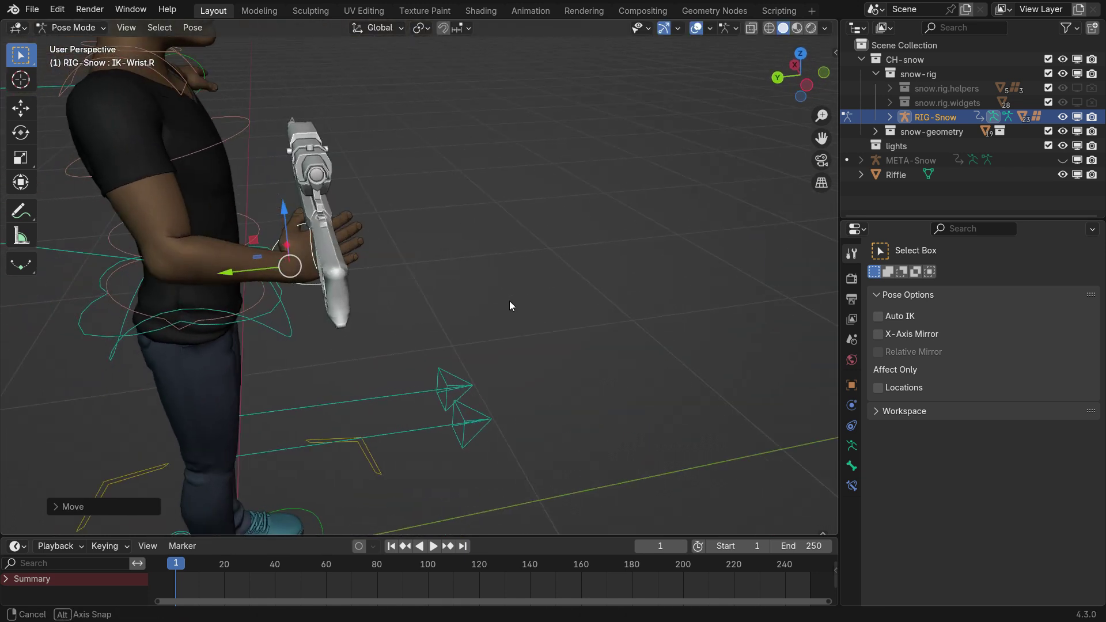
pyautogui.scroll(2, 318, 254)
pyautogui.moveTo(218, 284); pyautogui.dragTo(229, 283)
pyautogui.moveTo(394, 264); pyautogui.dragTo(230, 234, button='middle')
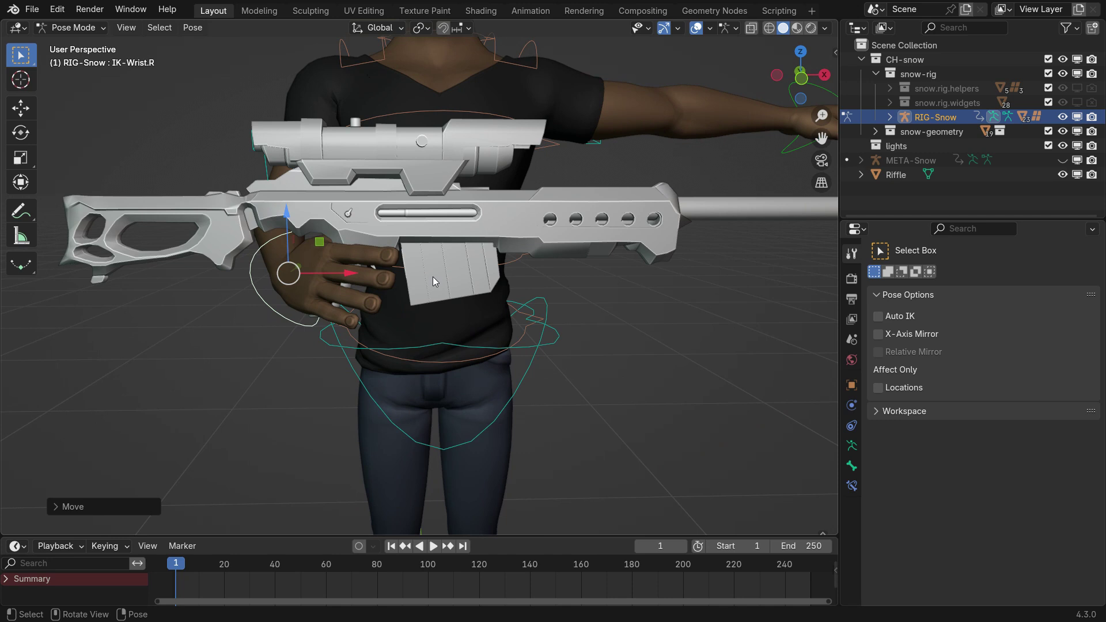
# Show the rig's Fingers bone collection in the CloudRig settings
pyautogui.press('n')
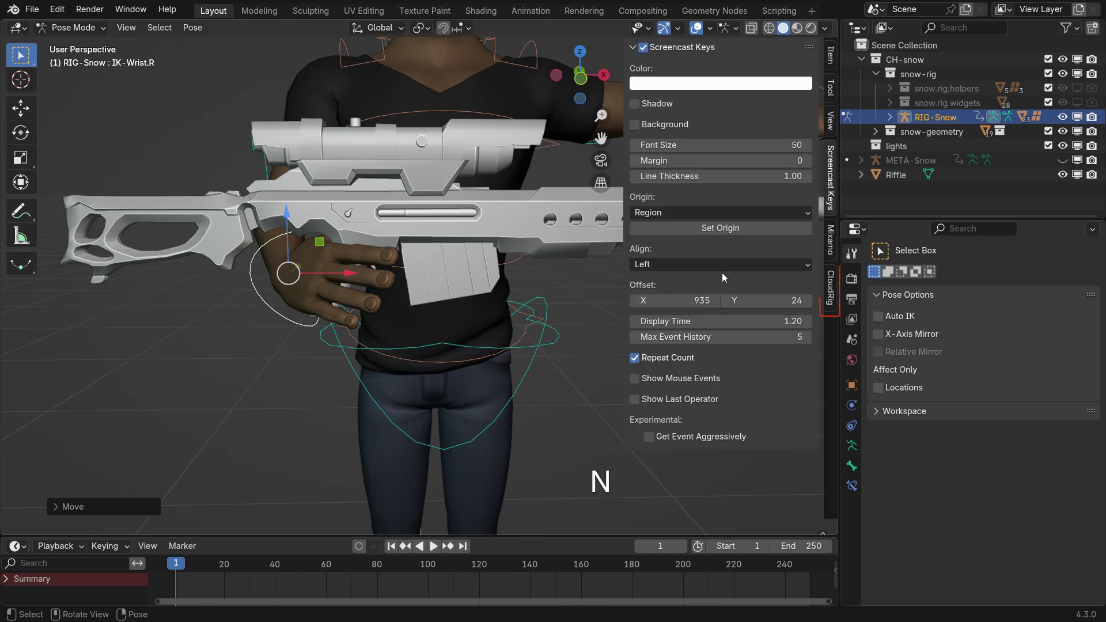
pyautogui.click(828, 291)
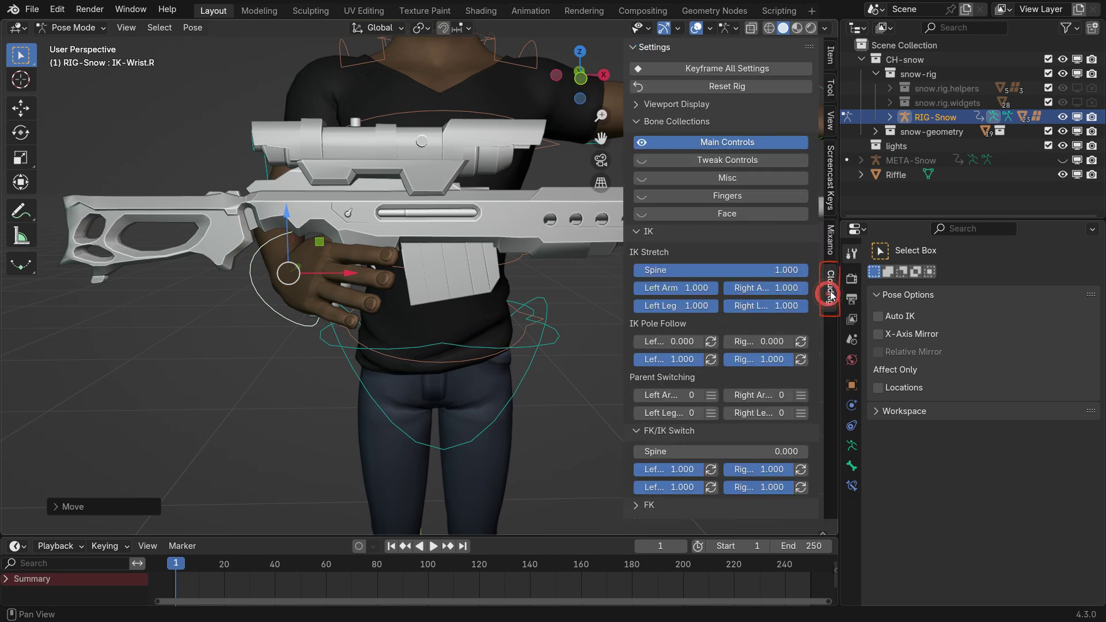
pyautogui.click(761, 197)
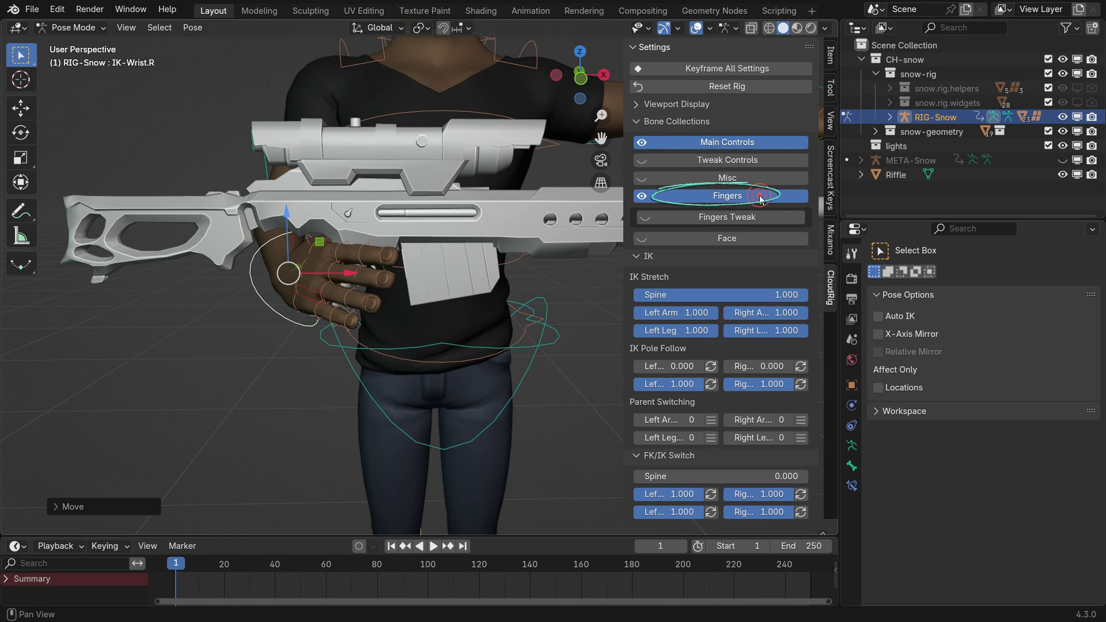
# Curl the right hand's pinky, ring and middle fingers about their local X axes with the pivot point set to Individual Origins
pyautogui.moveTo(312, 322)
pyautogui.mouseDown(button='middle')
pyautogui.moveTo(337, 315)
pyautogui.moveTo(326, 316)
pyautogui.mouseUp(button='middle')
pyautogui.scroll(-5, 253, 311)
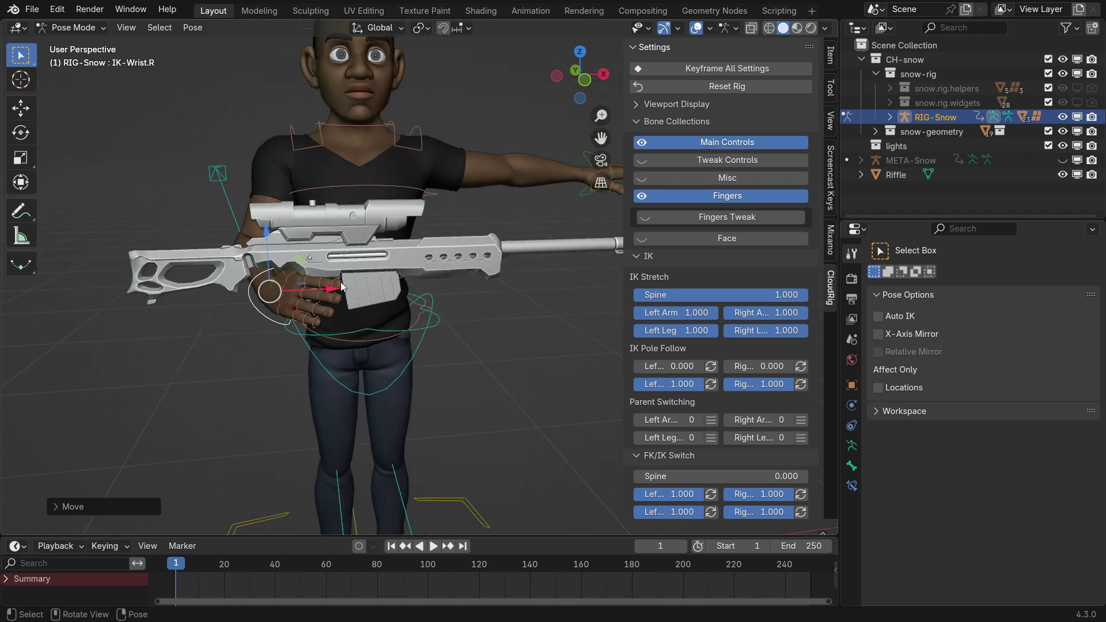
pyautogui.scroll(6, 302, 305)
pyautogui.scroll(2, 314, 321)
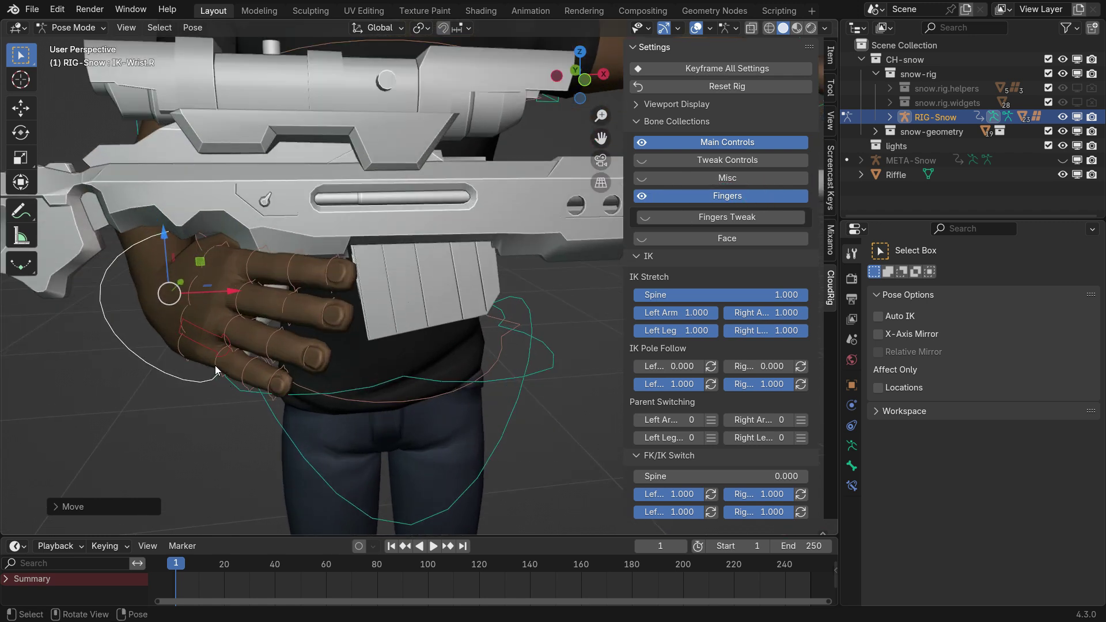
pyautogui.click(235, 368)
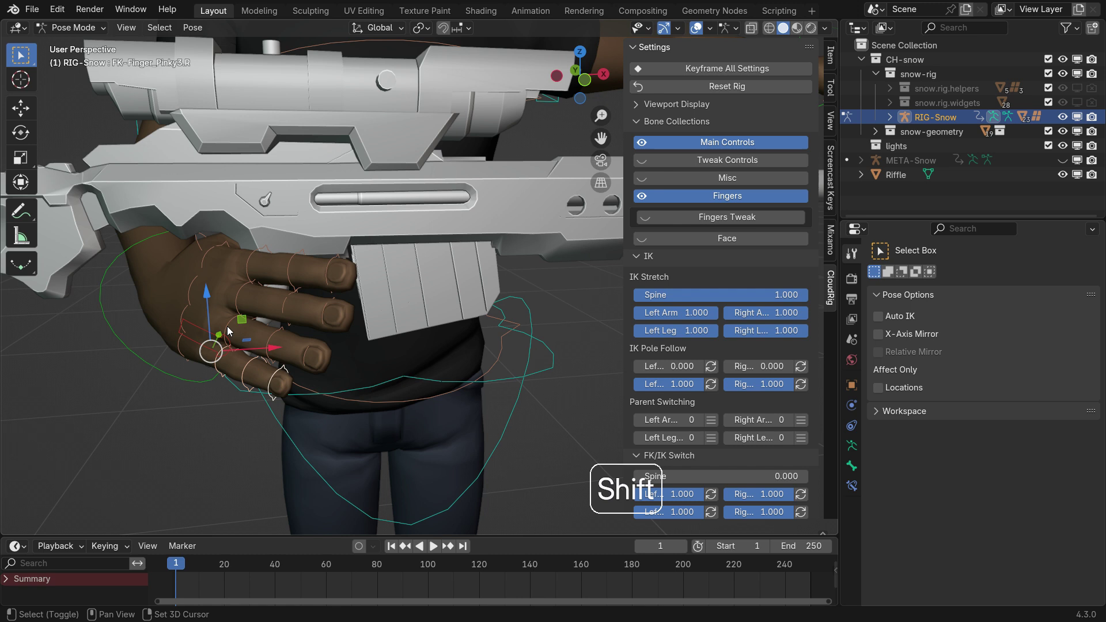
pyautogui.keyDown('shift'); pyautogui.click(273, 344); pyautogui.keyUp('shift')
pyautogui.keyDown('shift'); pyautogui.click(260, 305); pyautogui.keyUp('shift')
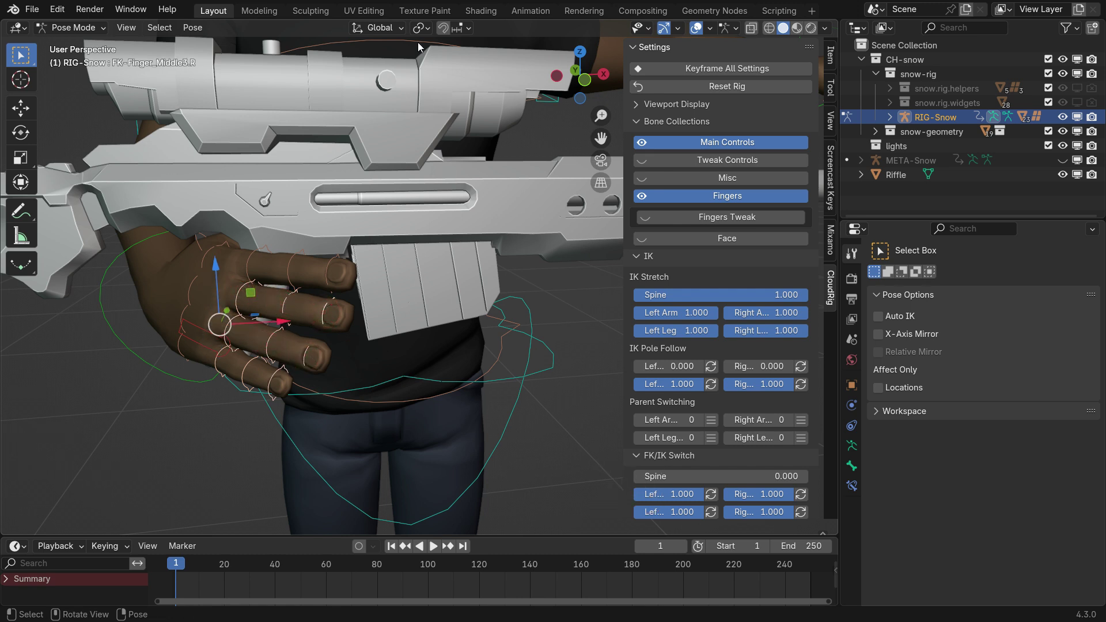
pyautogui.click(421, 28)
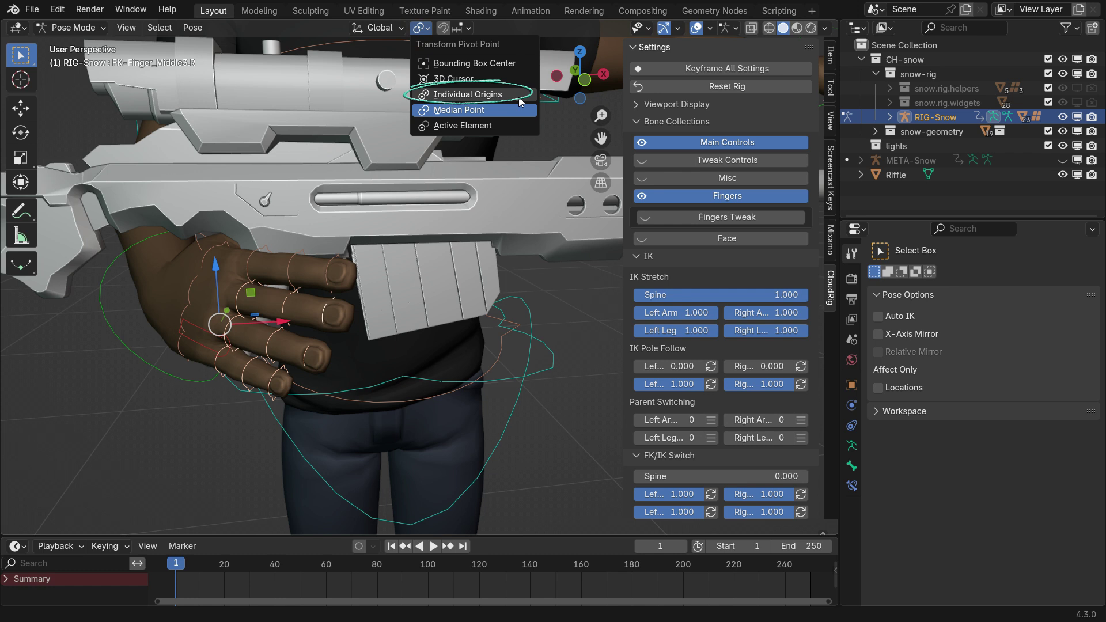
pyautogui.click(518, 96)
pyautogui.press('r')
pyautogui.press('r')
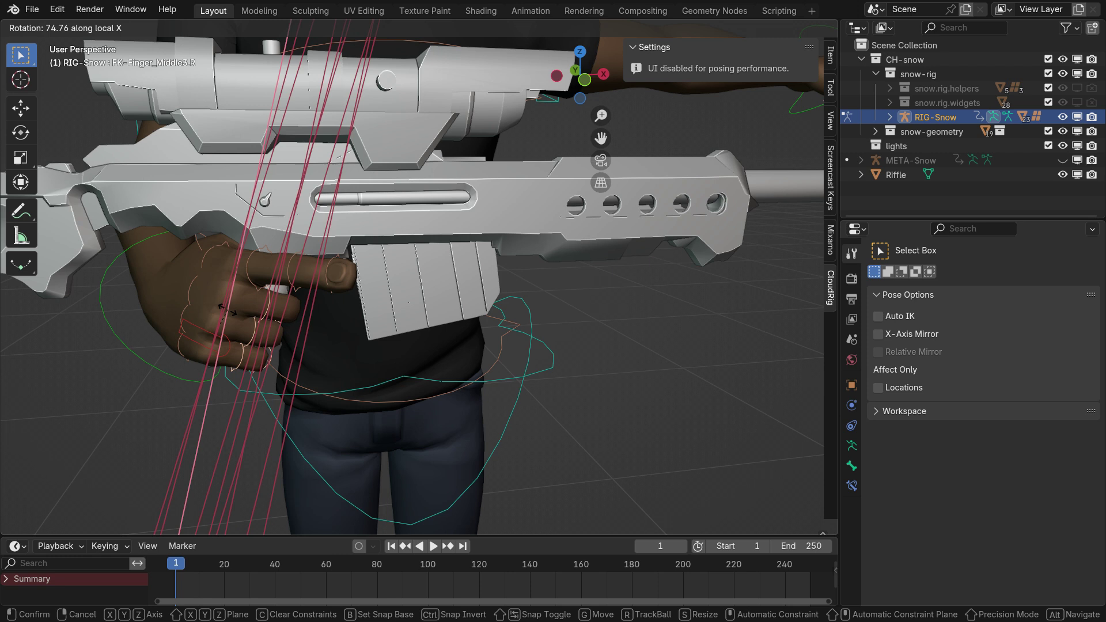
pyautogui.click(289, 330)
# Bend the right index finger toward the trigger by rotating its middle and tip controls together
pyautogui.moveTo(288, 330); pyautogui.dragTo(366, 324, button='middle')
pyautogui.scroll(2, 282, 269)
pyautogui.click(282, 269)
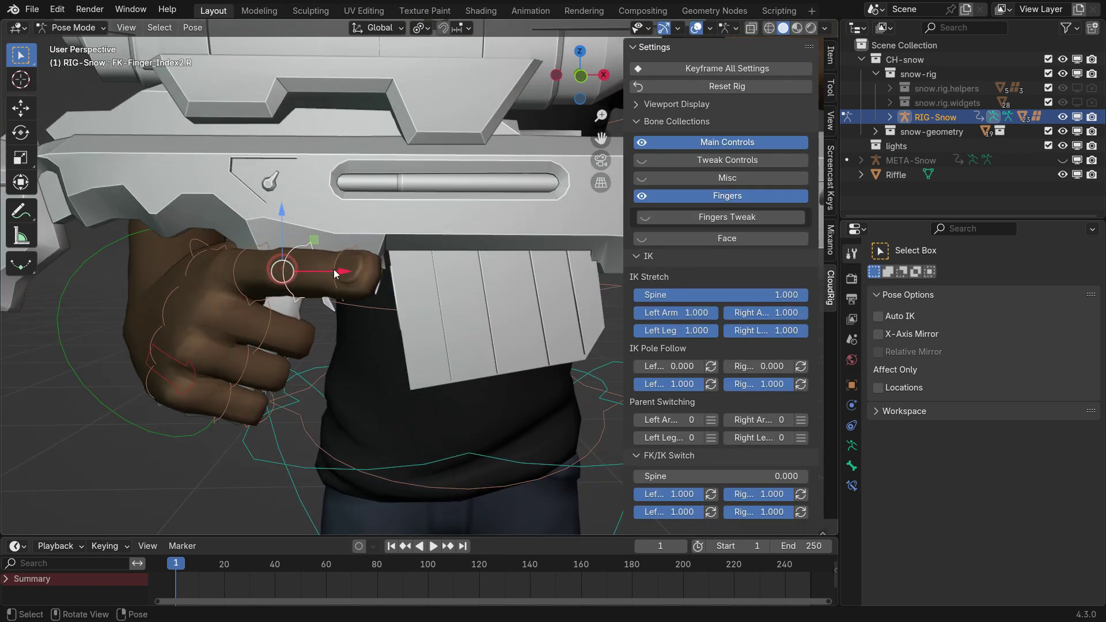
pyautogui.moveTo(342, 285); pyautogui.dragTo(377, 334, button='middle')
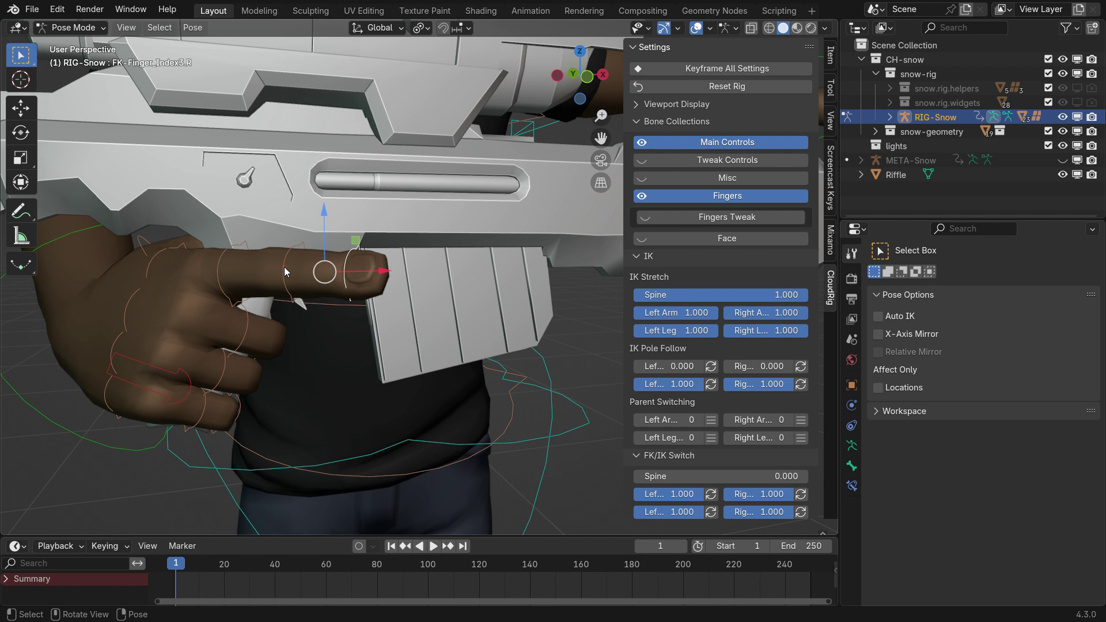
pyautogui.keyDown('shift'); pyautogui.click(347, 278); pyautogui.keyUp('shift')
pyautogui.press('r')
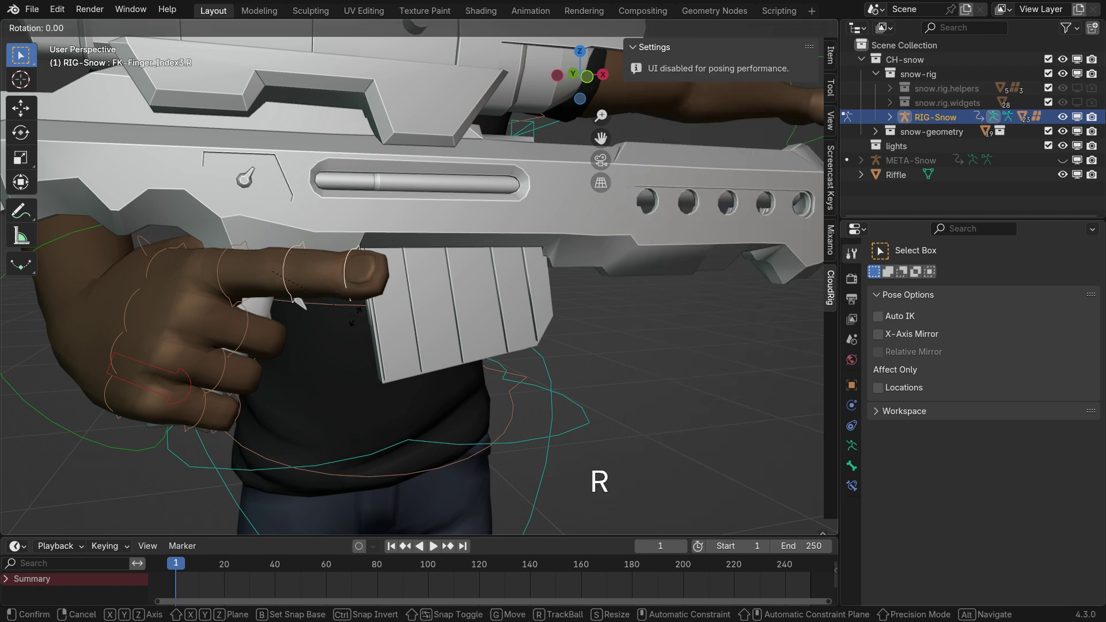
pyautogui.click(267, 320)
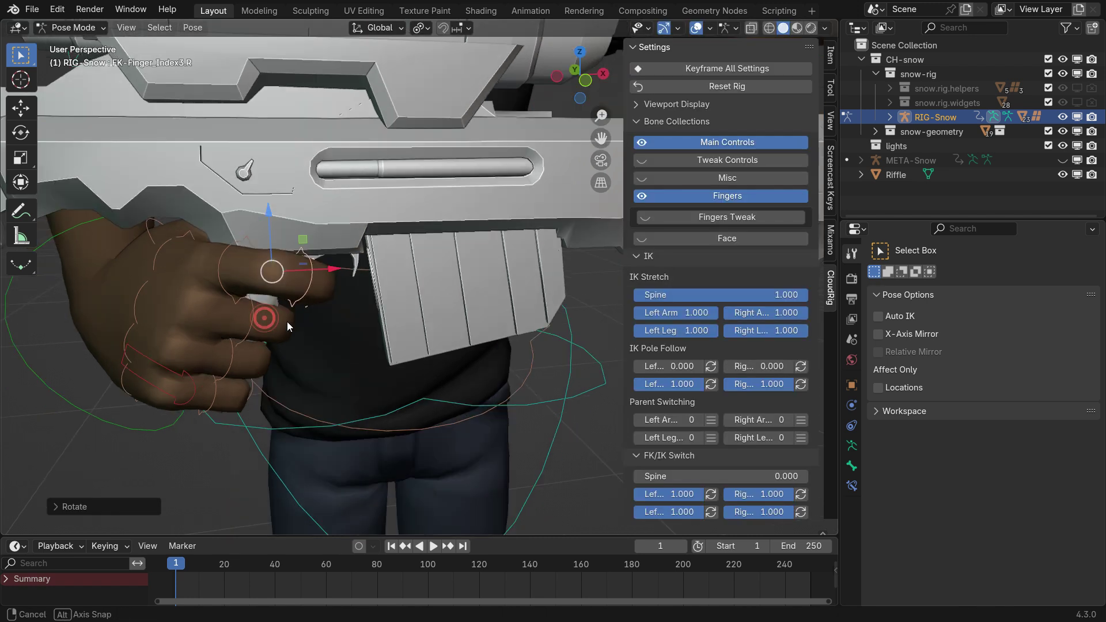
pyautogui.moveTo(287, 321); pyautogui.dragTo(308, 299, button='middle')
pyautogui.click(181, 243)
pyautogui.press('r')
pyautogui.press('x')
pyautogui.rightClick(315, 285)
# Rotate the right thumb's middle control about the global Z axis to bring it around the grip
pyautogui.click(302, 245)
pyautogui.press('r')
pyautogui.press('x')
pyautogui.press('Escape')
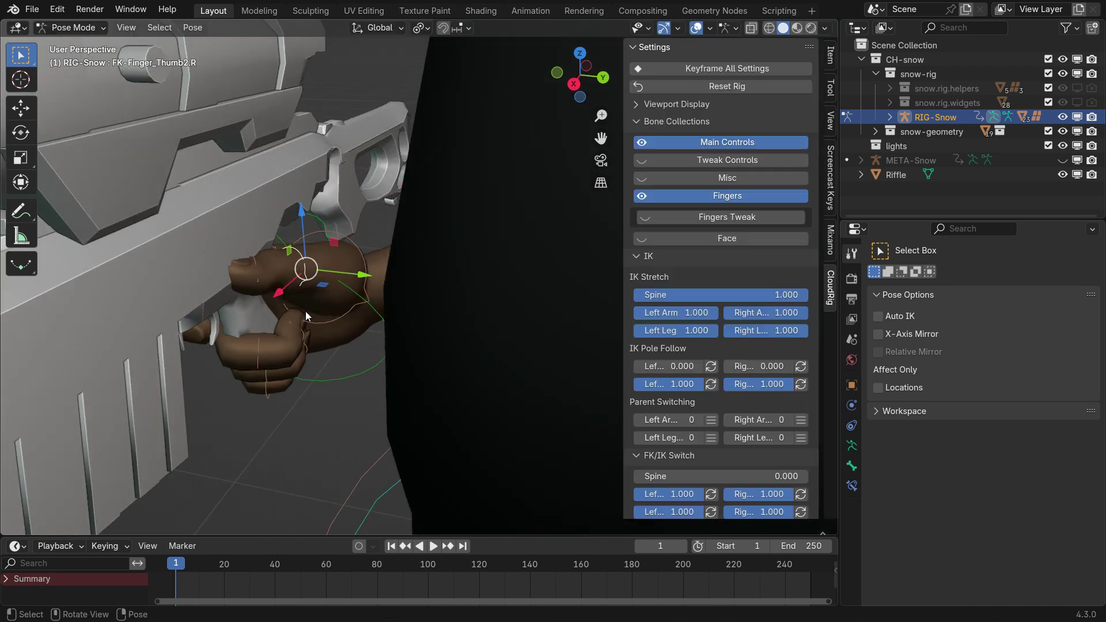
pyautogui.press('r')
pyautogui.press('z')
pyautogui.click(304, 308)
pyautogui.moveTo(304, 308); pyautogui.dragTo(272, 305, button='middle')
pyautogui.click(277, 284)
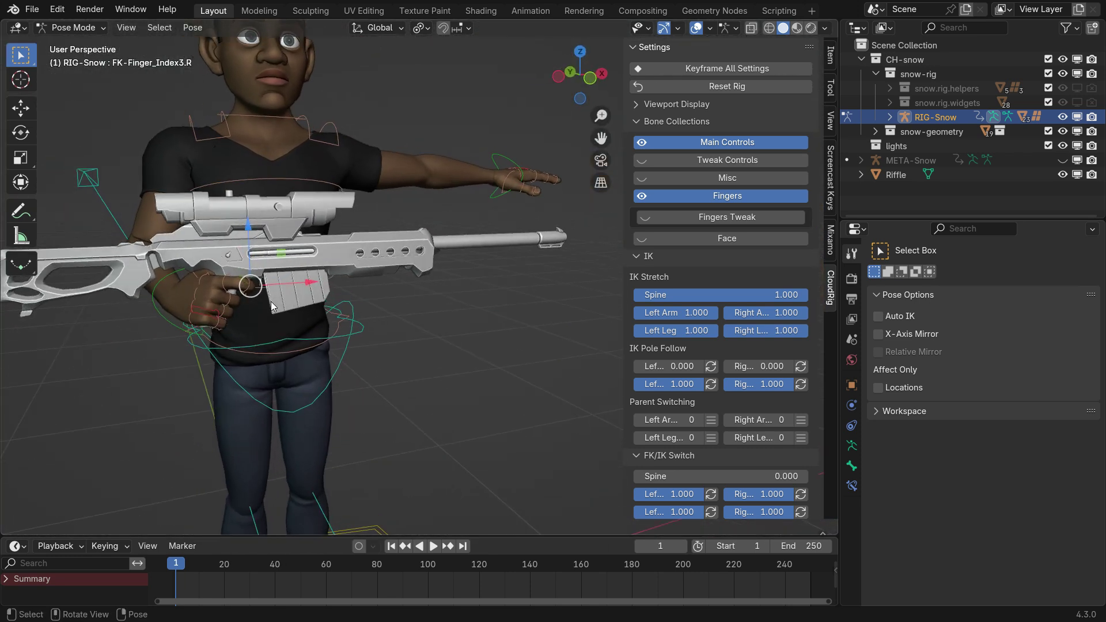
# Switch to Object Mode, hide the sidebar and place the 3D cursor on the right hand
pyautogui.click(84, 30)
pyautogui.click(98, 45)
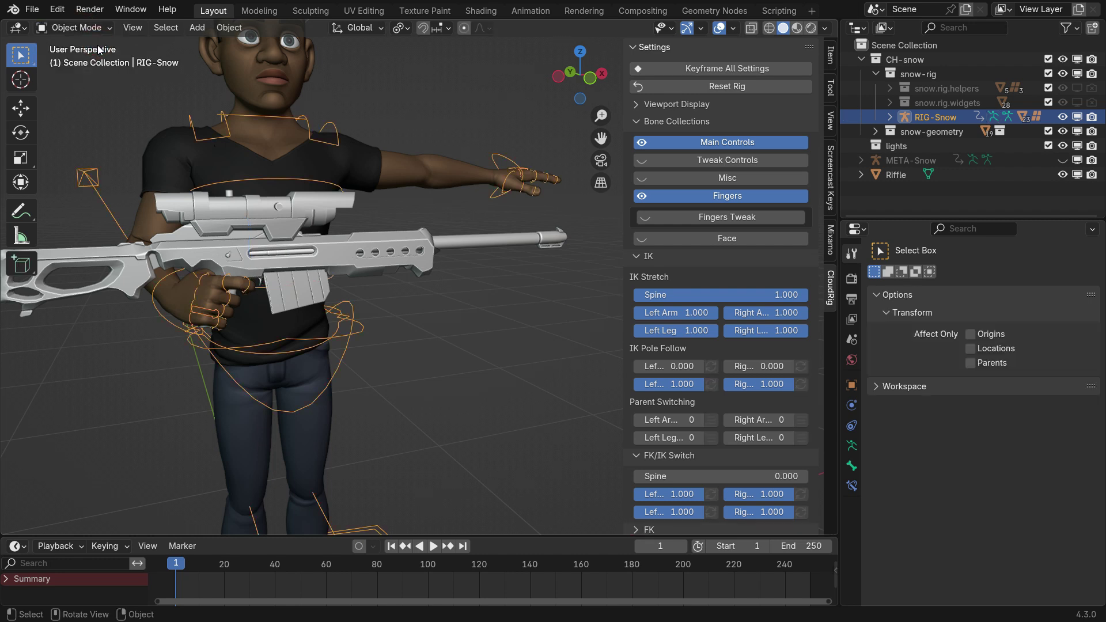
pyautogui.press('shift')
pyautogui.press('n')
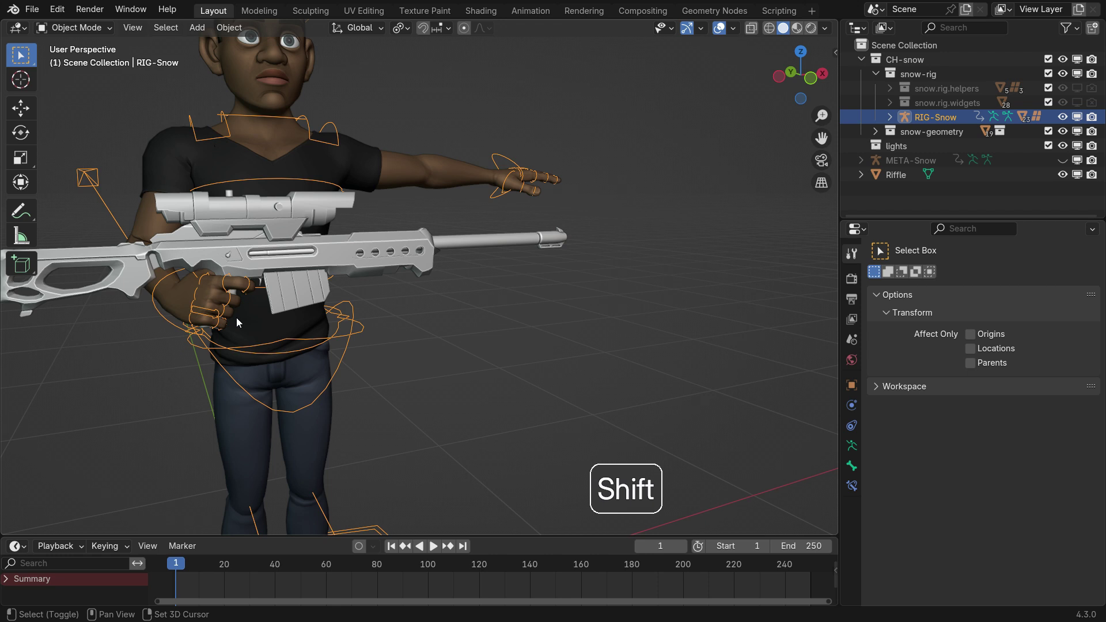
pyautogui.moveTo(206, 297); pyautogui.dragTo(250, 317, button='middle')
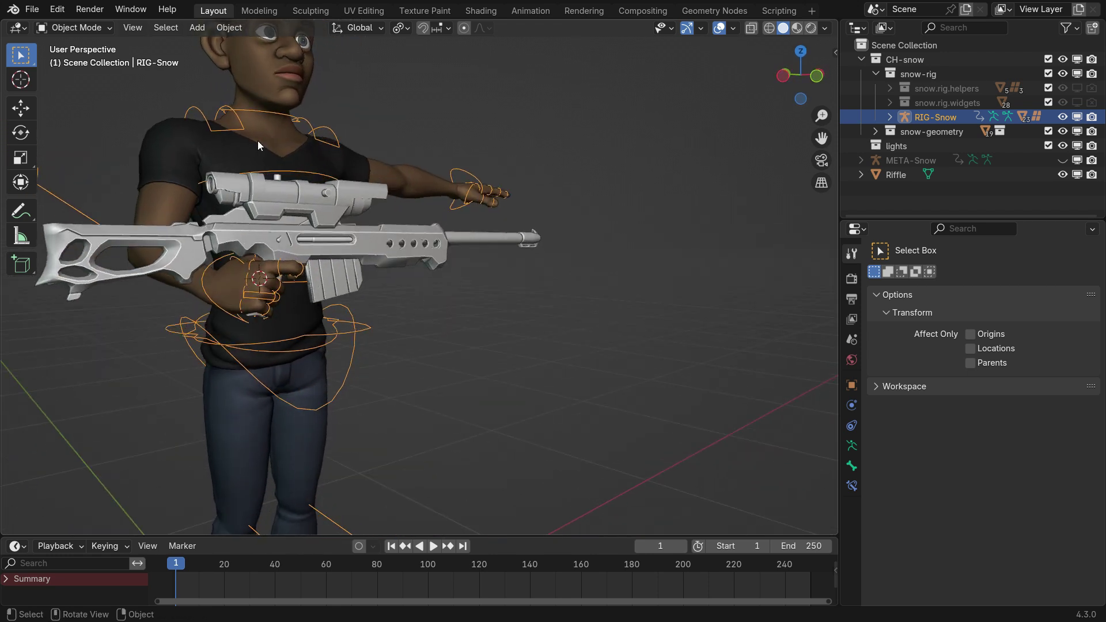
# Add a plain axes empty at the right hand and scale it down
pyautogui.hotkey('shift', 'a')
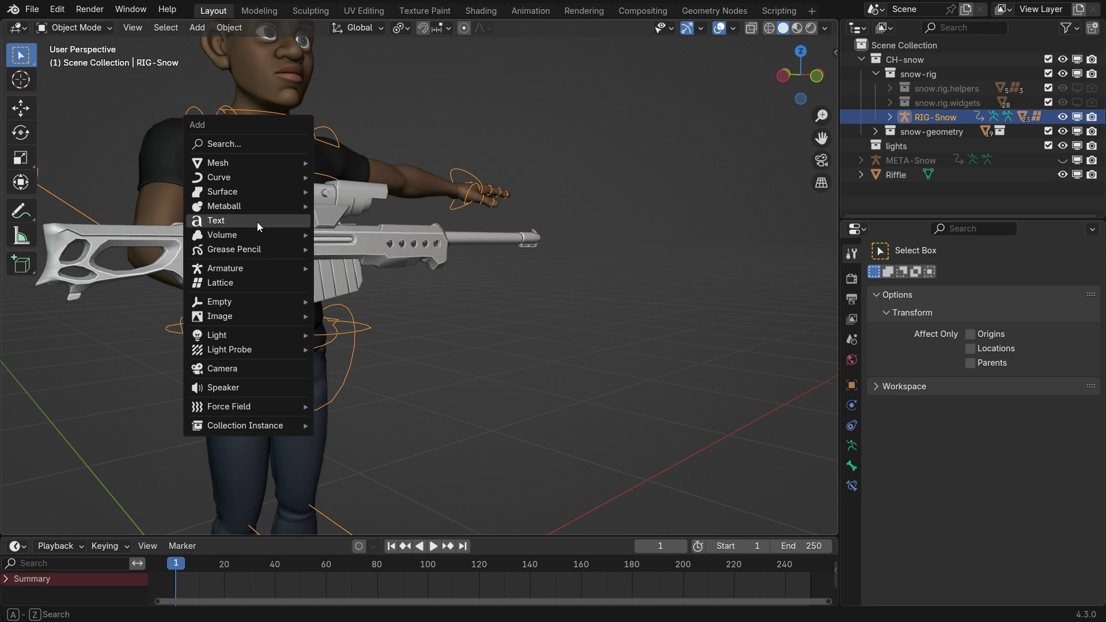
pyautogui.moveTo(240, 303)
pyautogui.click(357, 302)
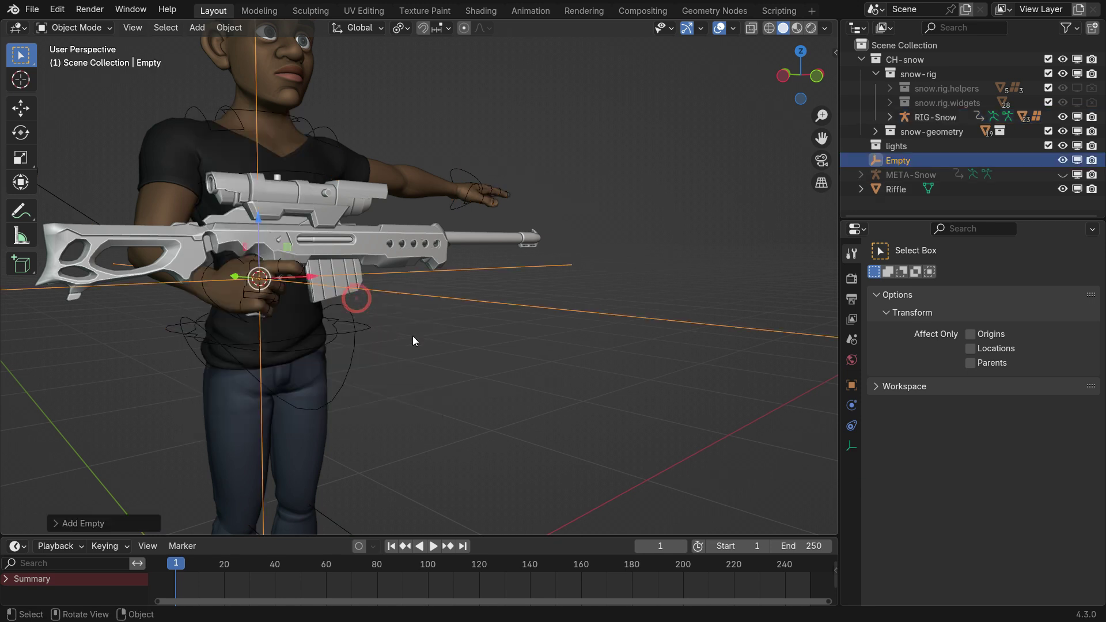
pyautogui.press('s')
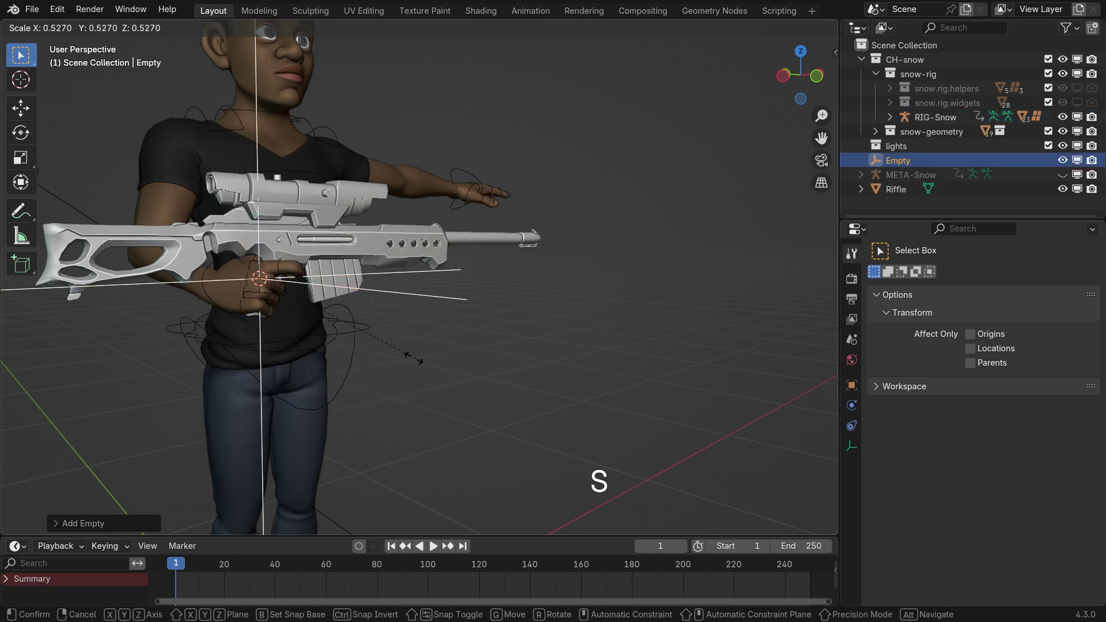
pyautogui.click(331, 324)
pyautogui.moveTo(326, 325); pyautogui.dragTo(350, 364, button='middle')
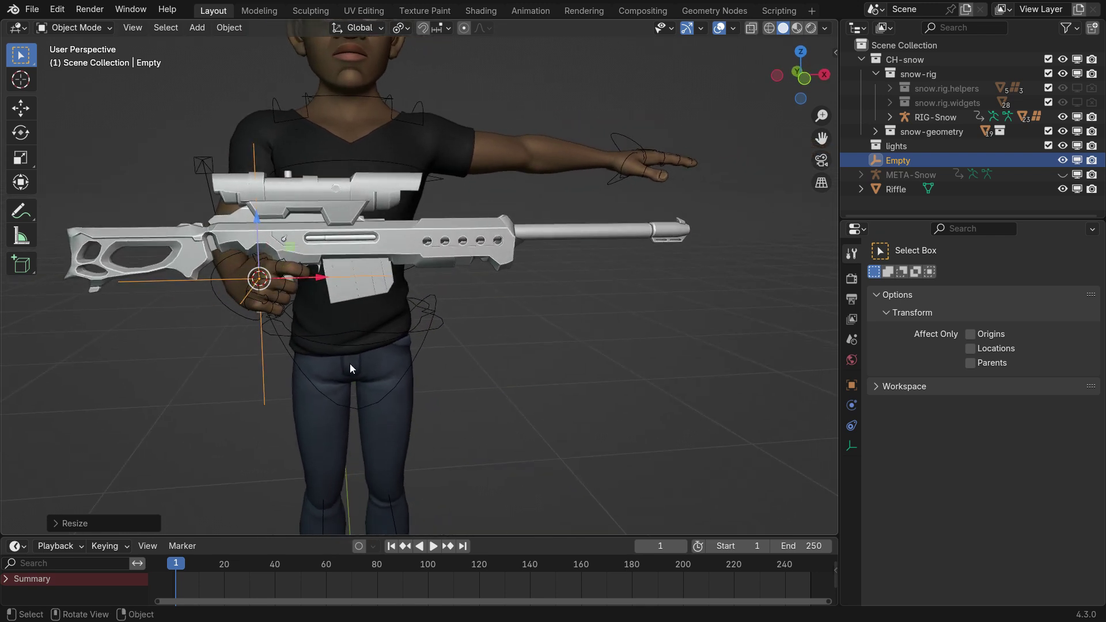
# Parent the empty to the rig's IK-Wrist.R control in Pose Mode with the Bone option
pyautogui.press('shift')
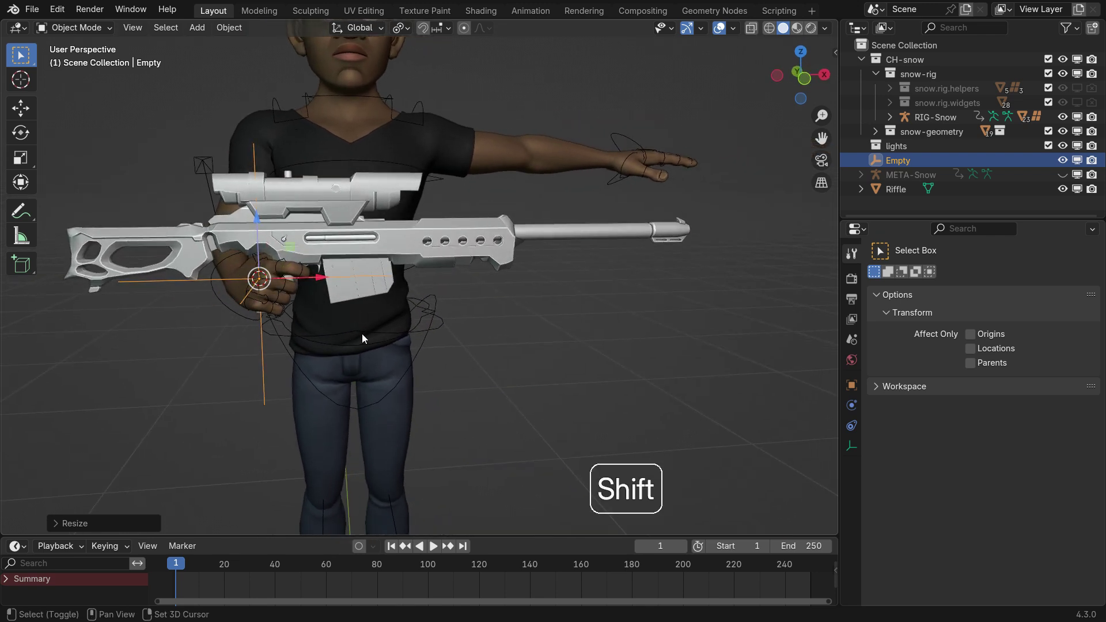
pyautogui.keyDown('shift'); pyautogui.click(431, 324); pyautogui.keyUp('shift')
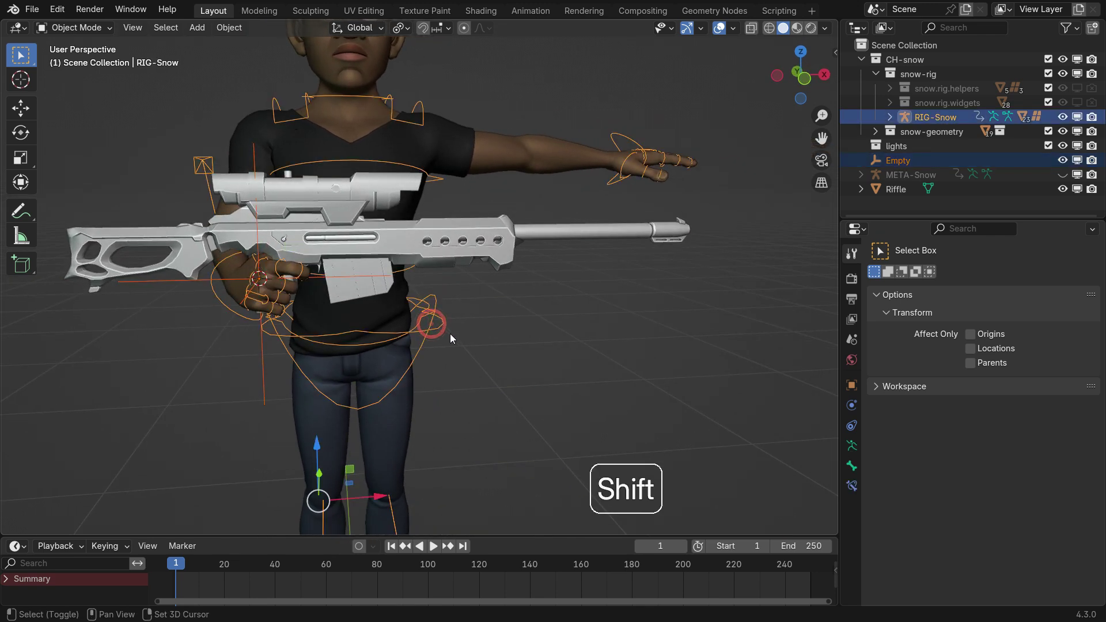
pyautogui.click(91, 25)
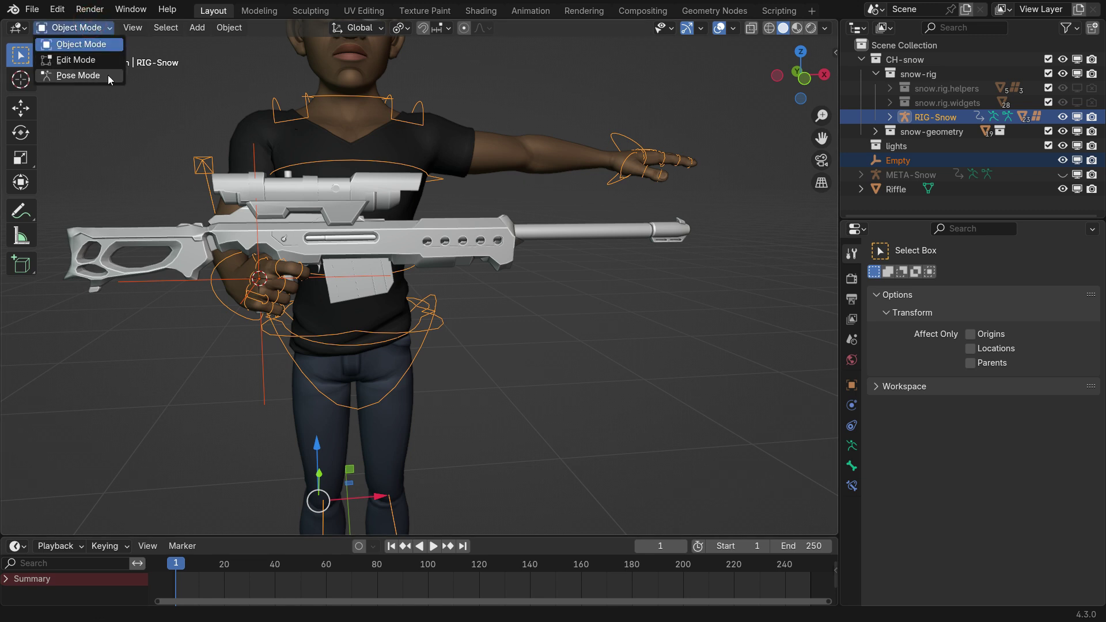
pyautogui.click(77, 76)
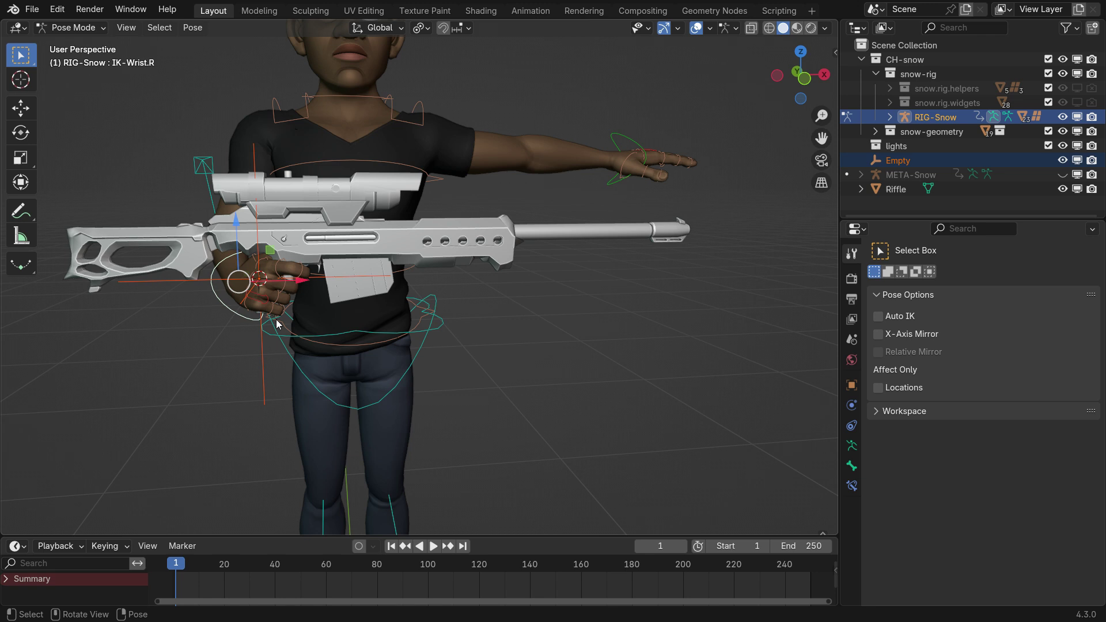
pyautogui.hotkey('ctrl', 'p')
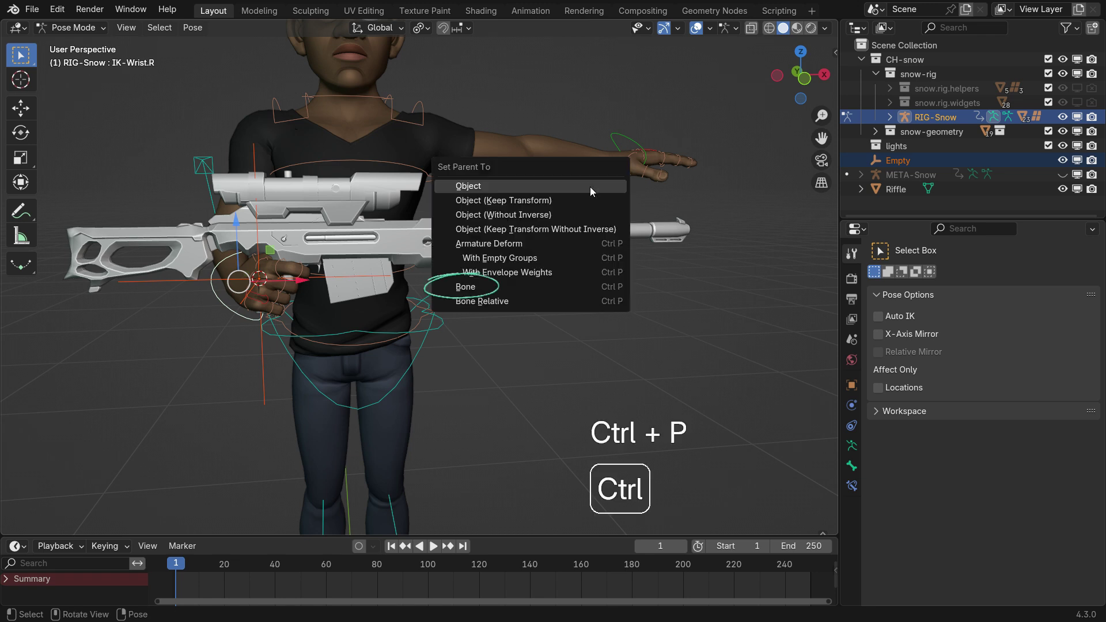
pyautogui.click(539, 286)
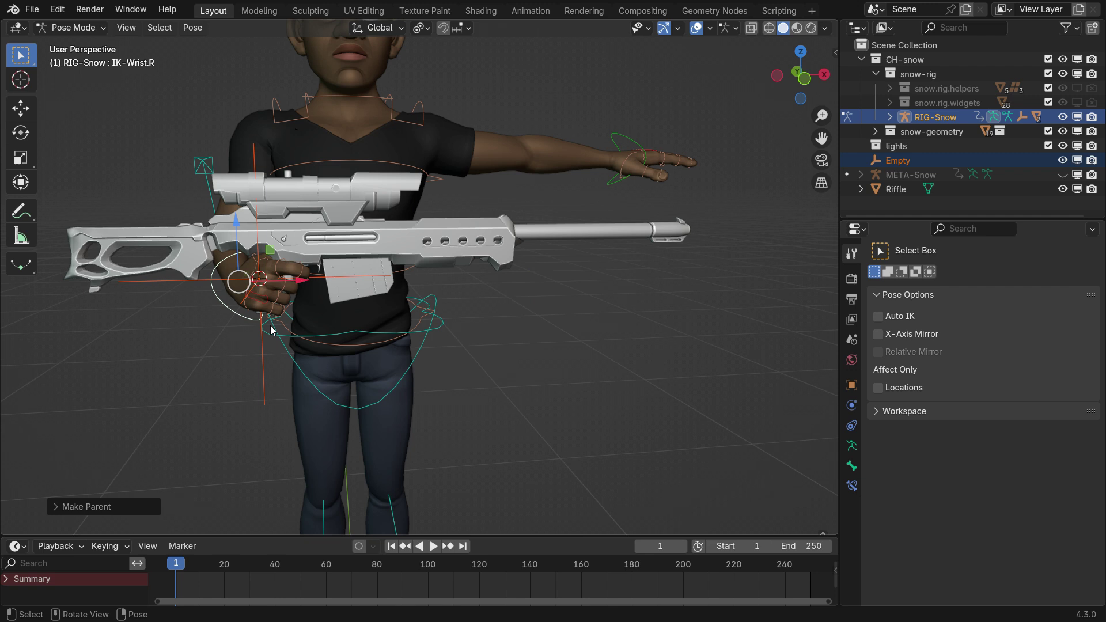
# Test-move the right wrist control to check whether the empty follows it
pyautogui.moveTo(222, 307); pyautogui.dragTo(334, 350, button='middle')
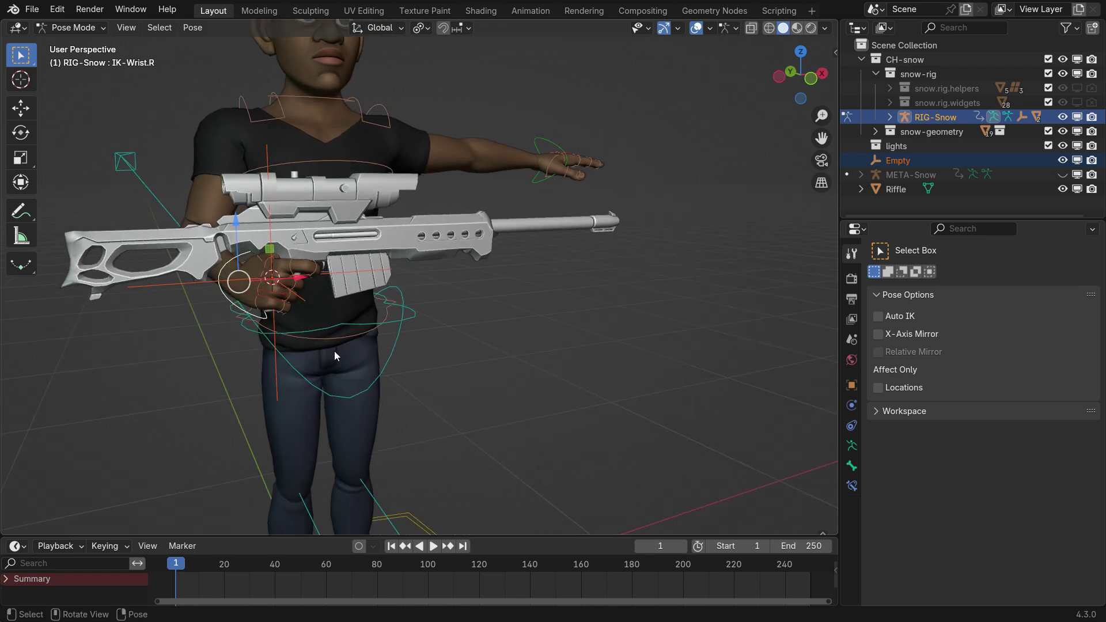
pyautogui.press('g')
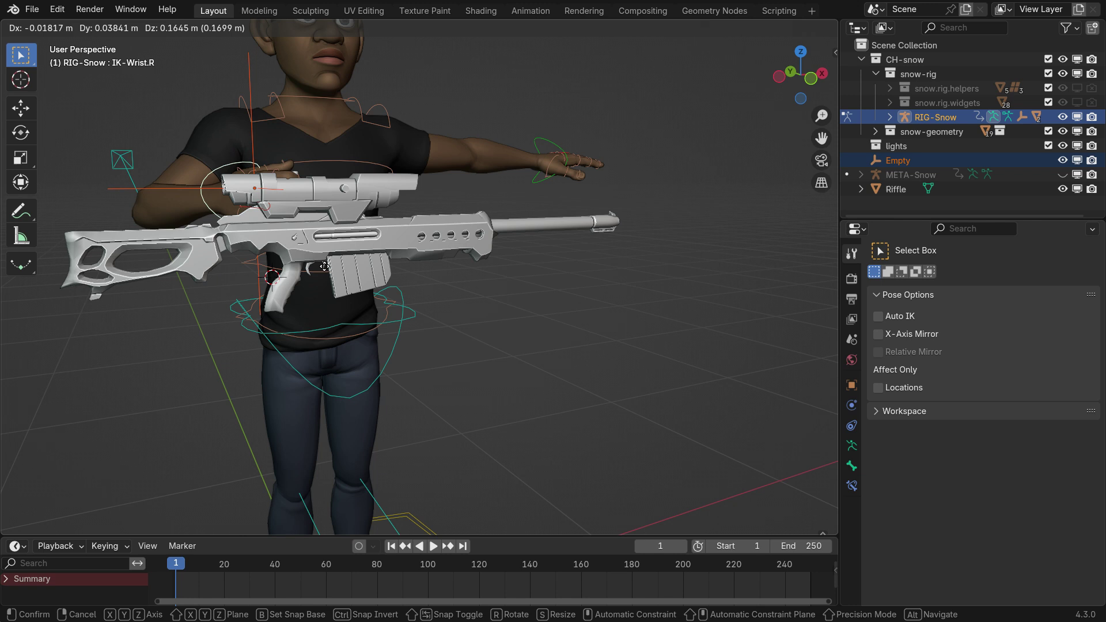
pyautogui.click(343, 261)
pyautogui.moveTo(467, 326); pyautogui.dragTo(482, 330, button='middle')
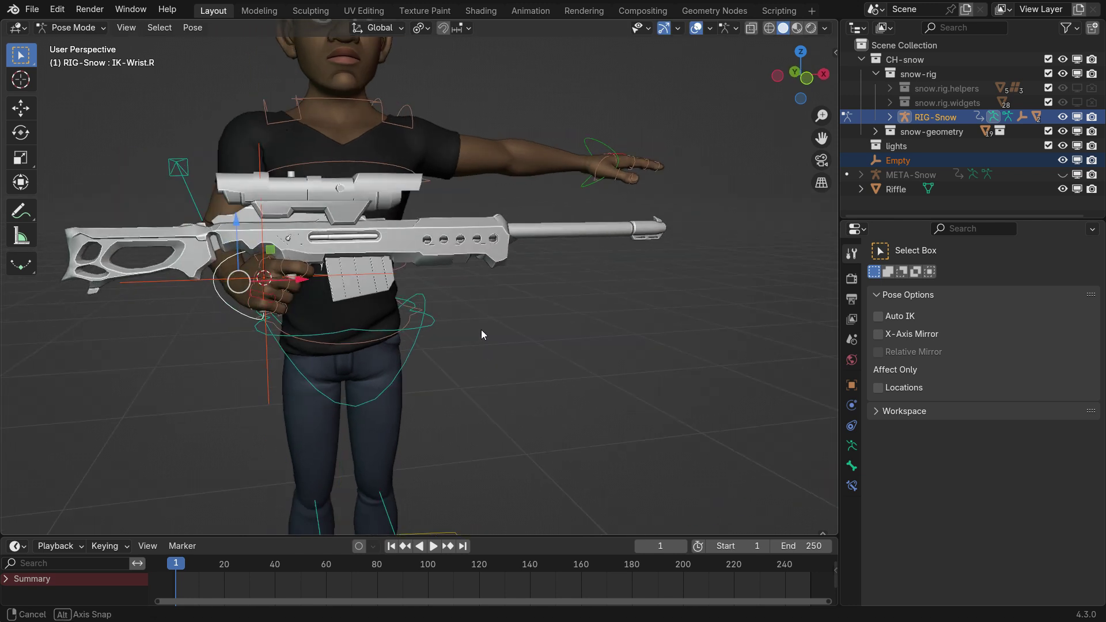
# Parent the rifle to the empty in Object Mode with the Object (Keep Transform) option
pyautogui.click(80, 30)
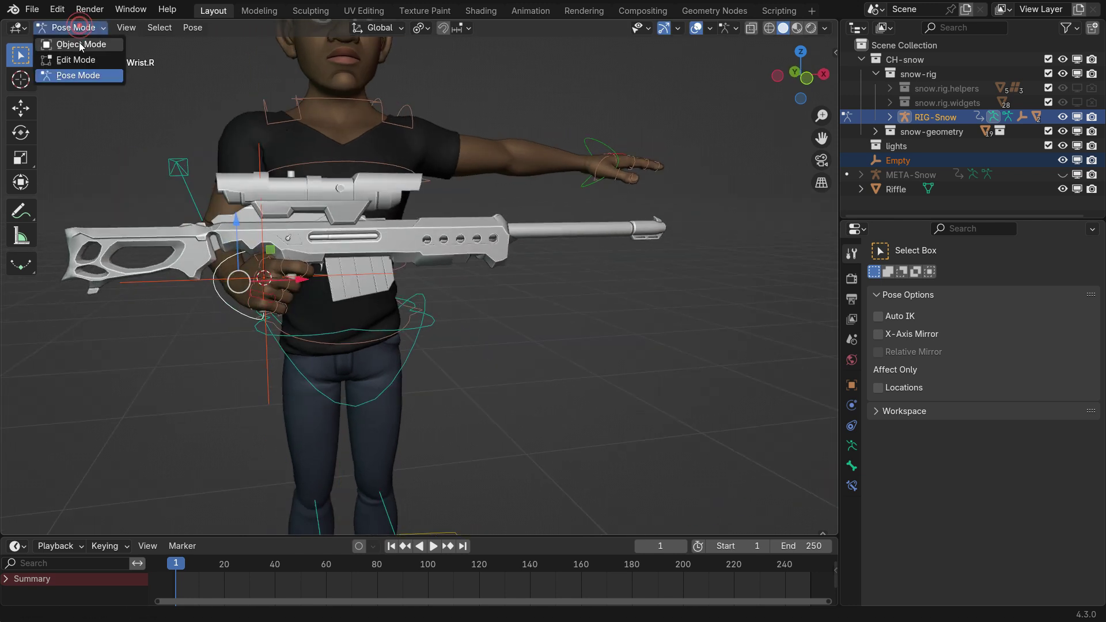
pyautogui.click(80, 43)
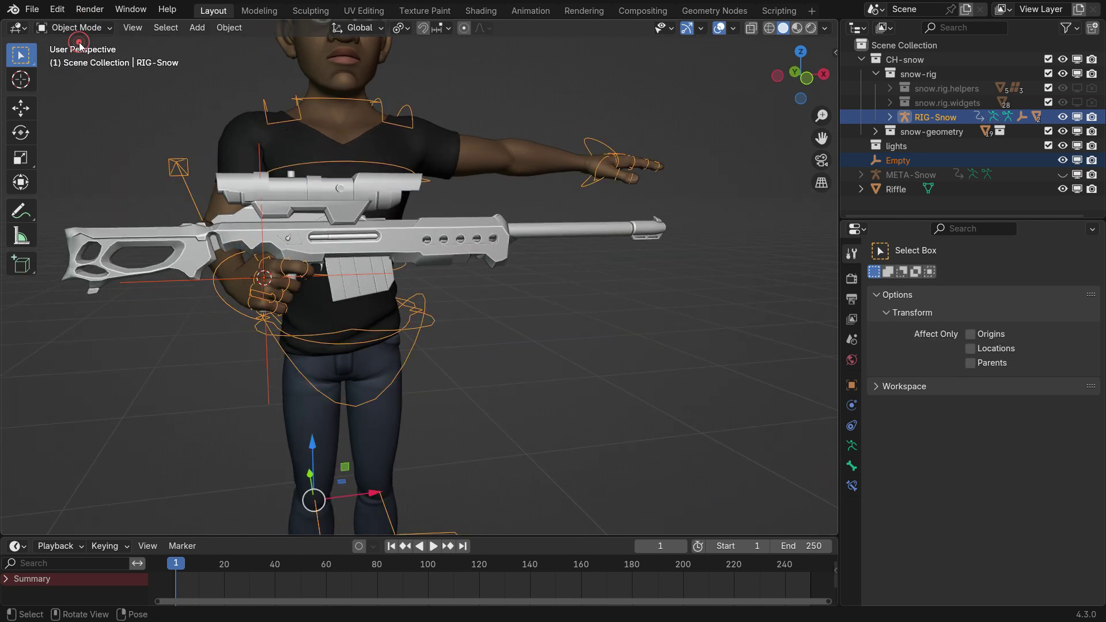
pyautogui.click(478, 226)
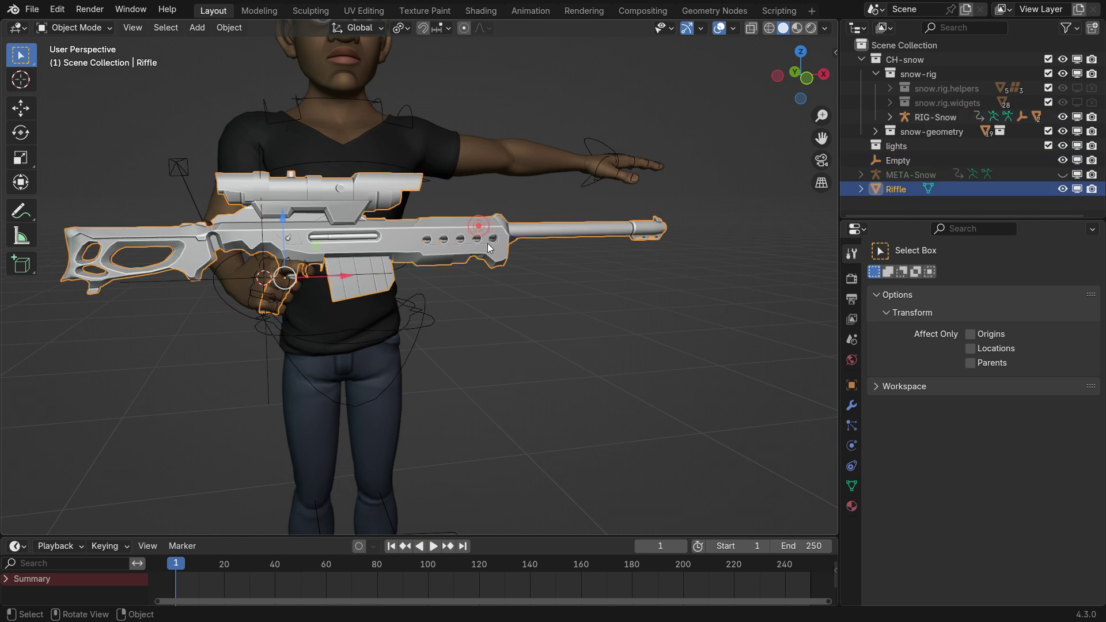
pyautogui.keyDown('shift'); pyautogui.click(268, 375); pyautogui.keyUp('shift')
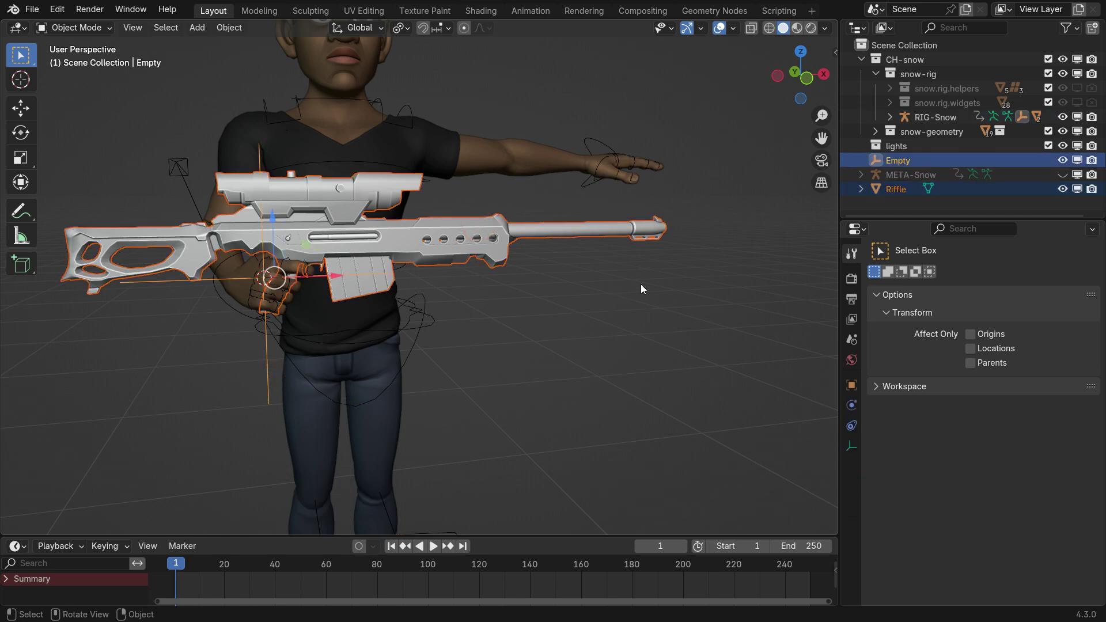
pyautogui.hotkey('ctrl', 'p')
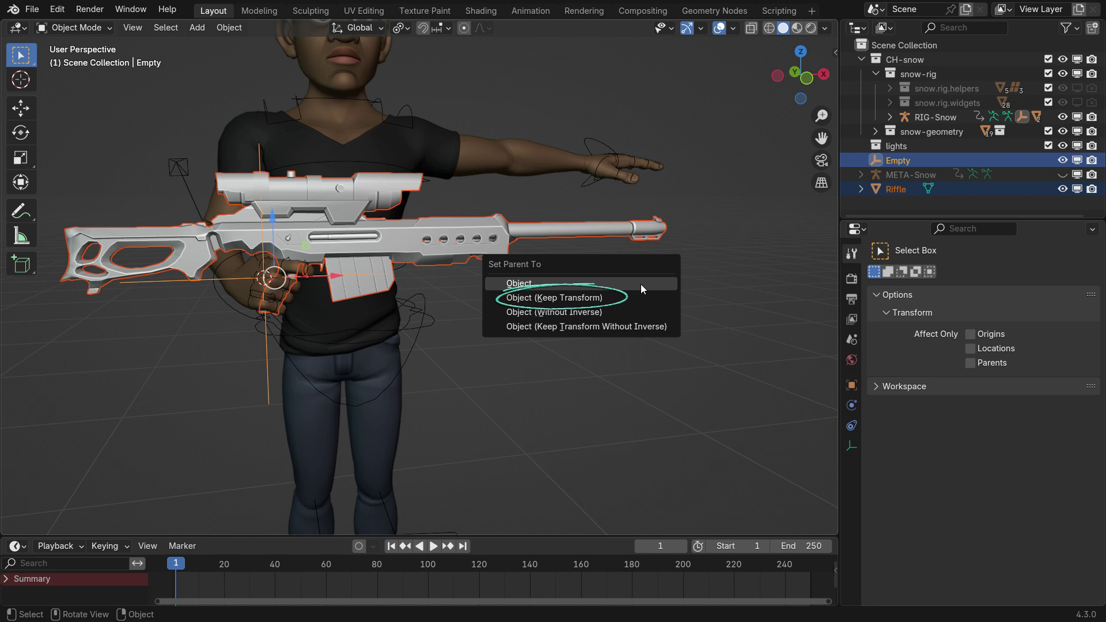
pyautogui.click(628, 299)
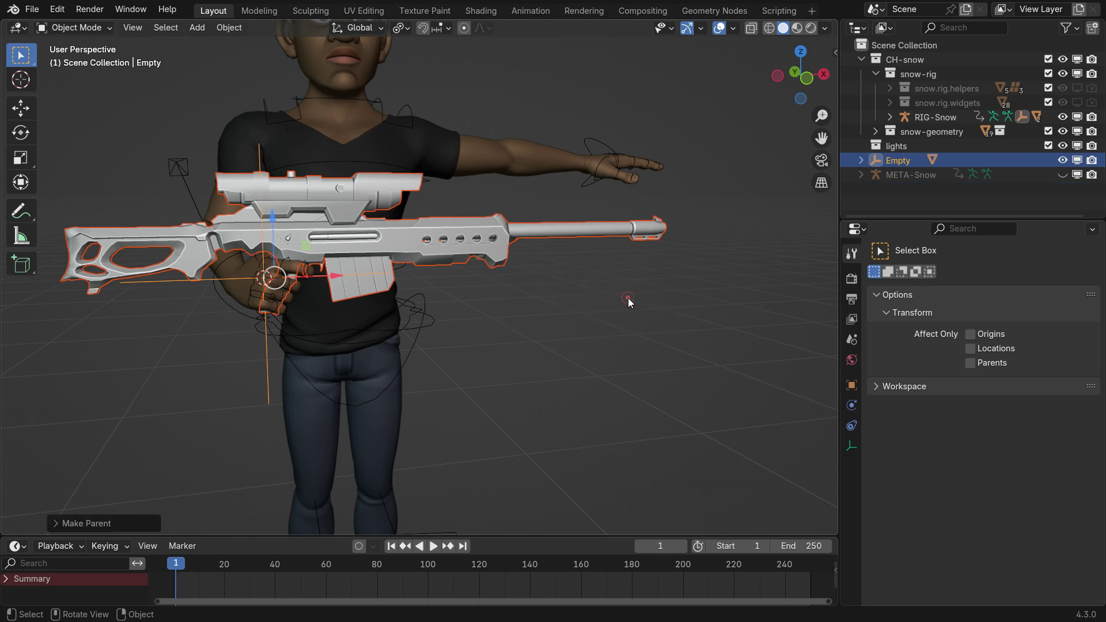
pyautogui.moveTo(502, 357); pyautogui.dragTo(468, 367, button='middle')
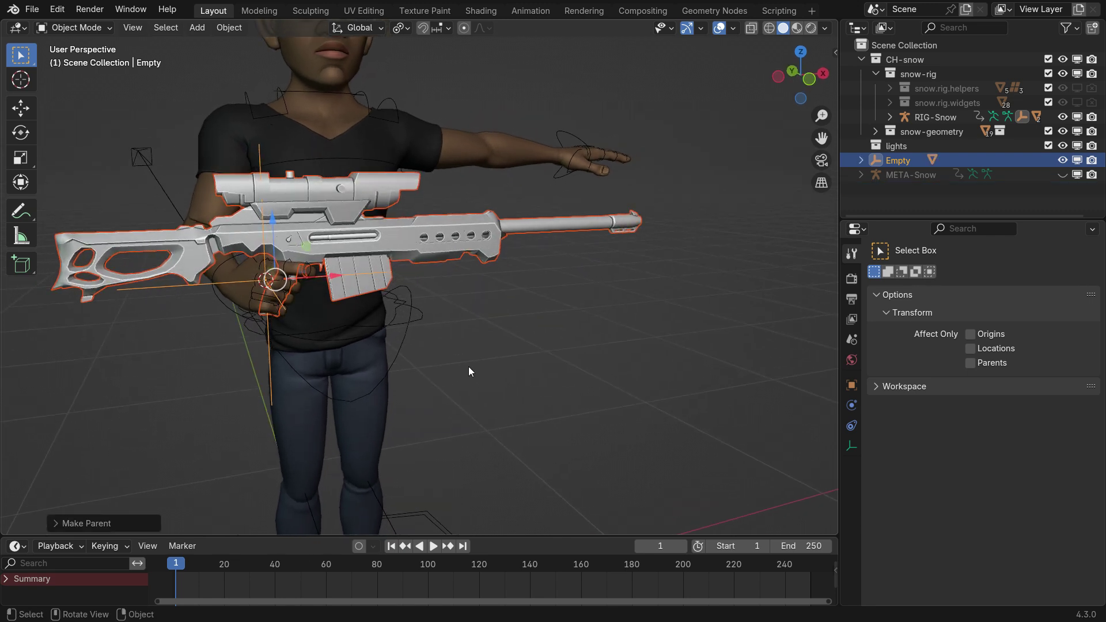
# Test-move the right wrist control in Pose Mode to check whether the rifle follows, and undo the move
pyautogui.click(219, 295)
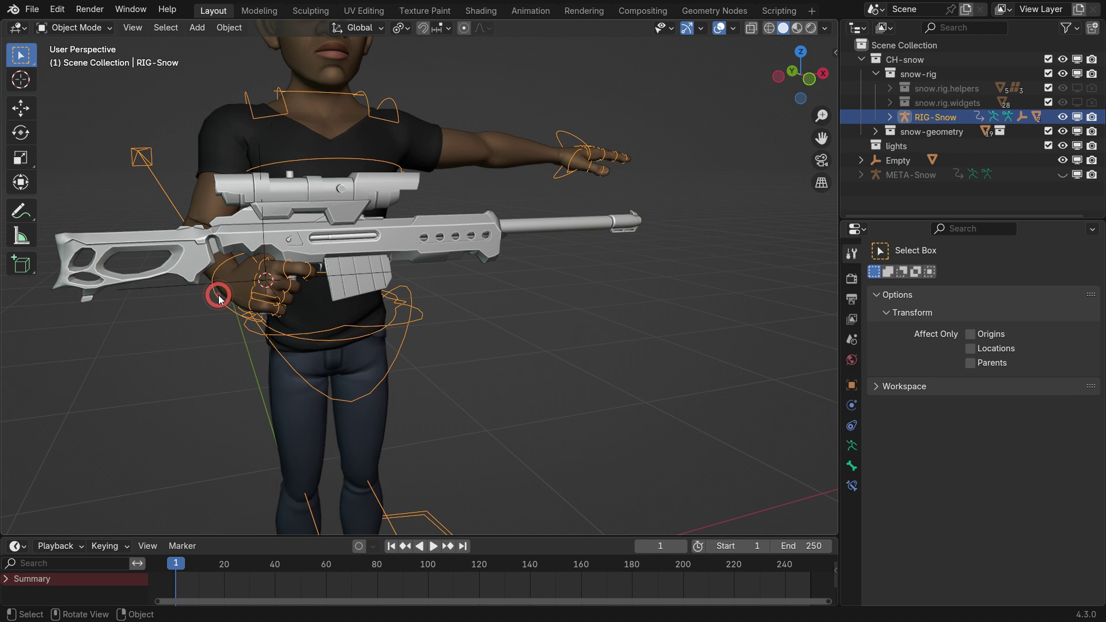
pyautogui.click(88, 29)
pyautogui.click(86, 73)
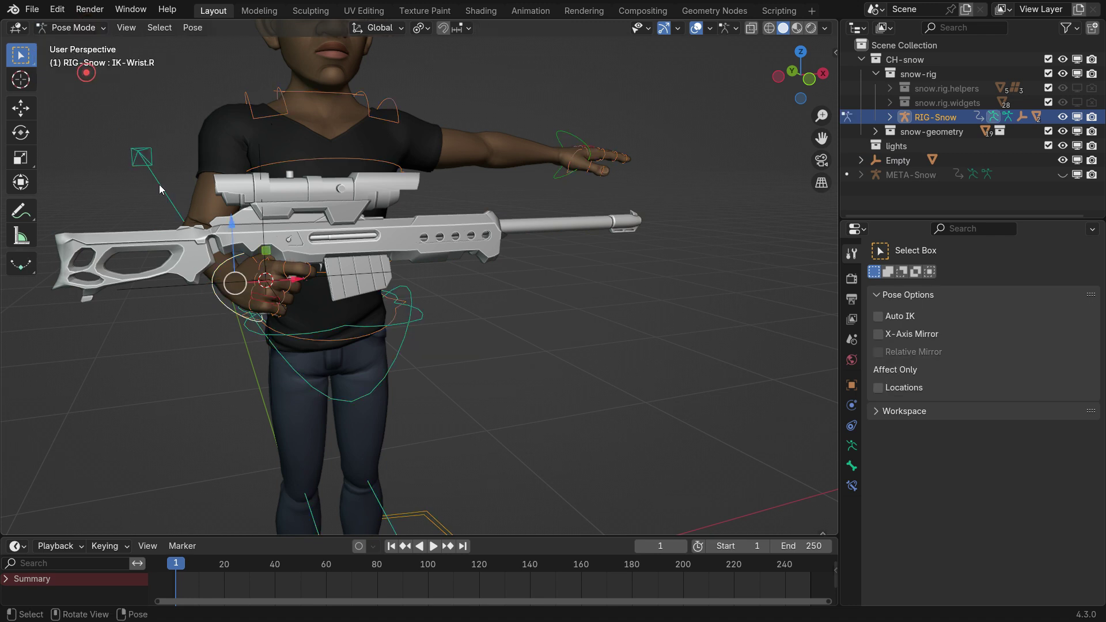
pyautogui.press('g')
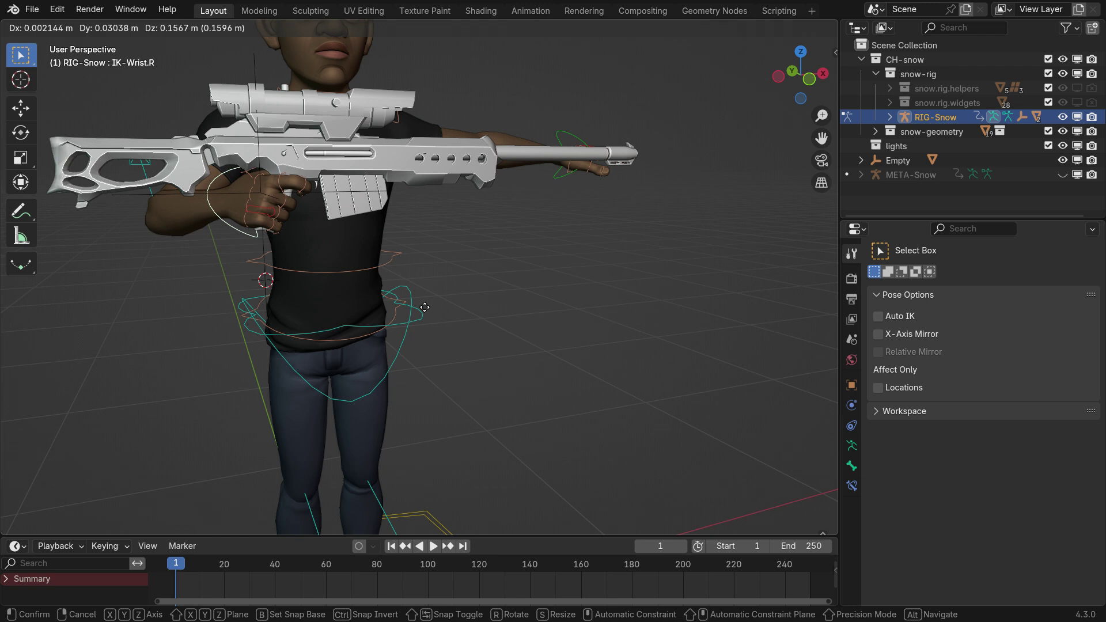
pyautogui.click(524, 320)
pyautogui.moveTo(524, 314); pyautogui.dragTo(505, 344, button='middle')
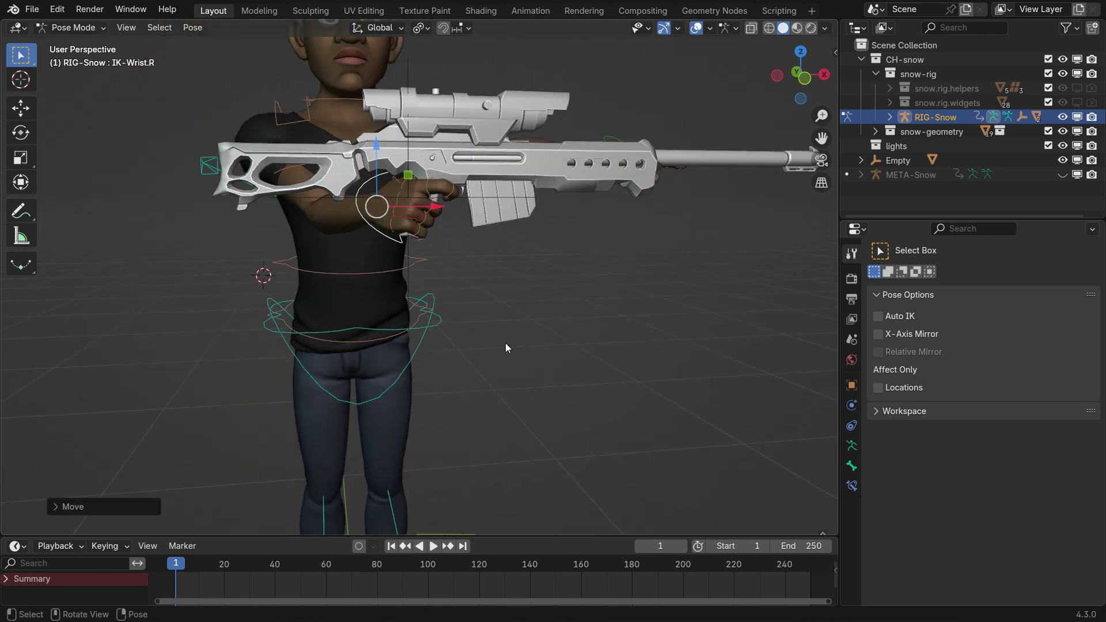
pyautogui.scroll(-2, 509, 343)
pyautogui.hotkey('ctrl', 'z')
pyautogui.moveTo(386, 311)
pyautogui.mouseDown(button='middle')
pyautogui.moveTo(438, 311)
pyautogui.moveTo(389, 309)
pyautogui.mouseUp(button='middle')
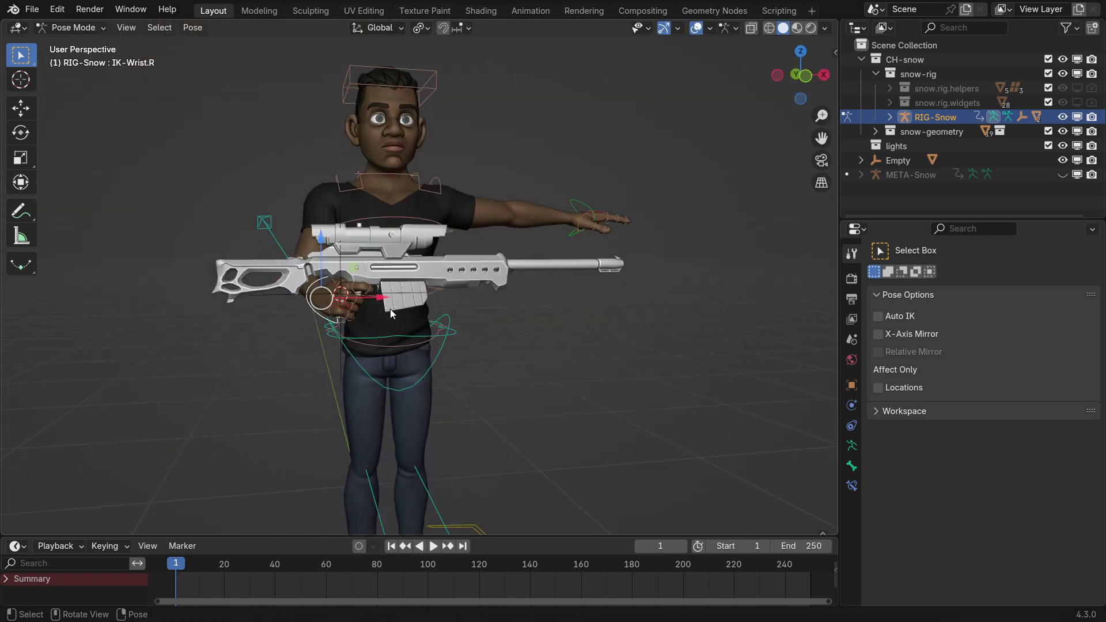
pyautogui.press('g')
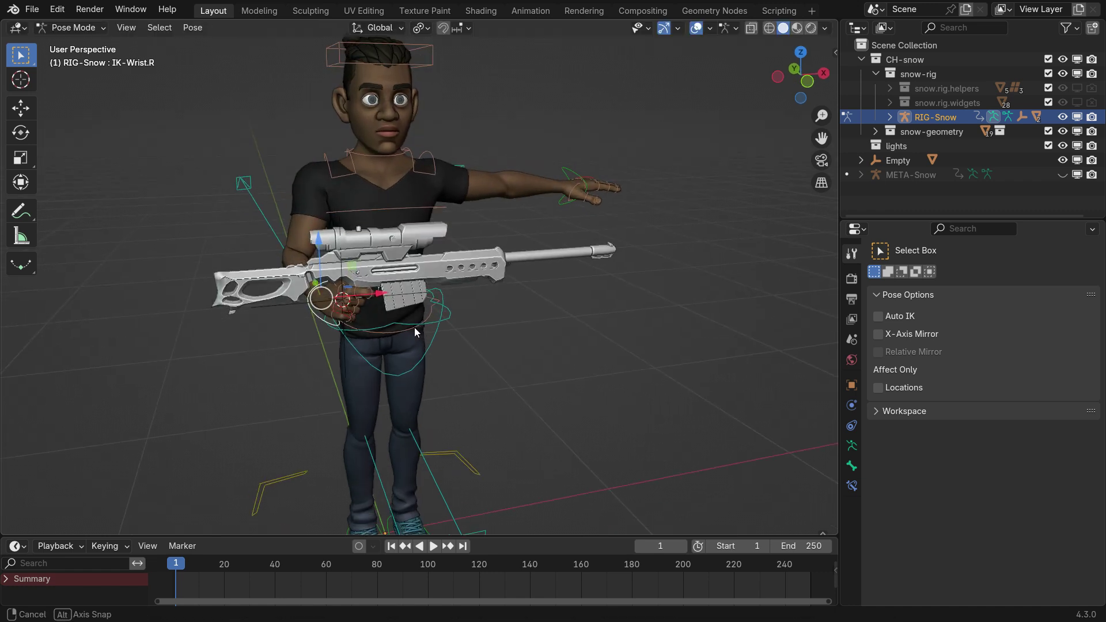
pyautogui.moveTo(415, 328); pyautogui.dragTo(511, 304, button='middle')
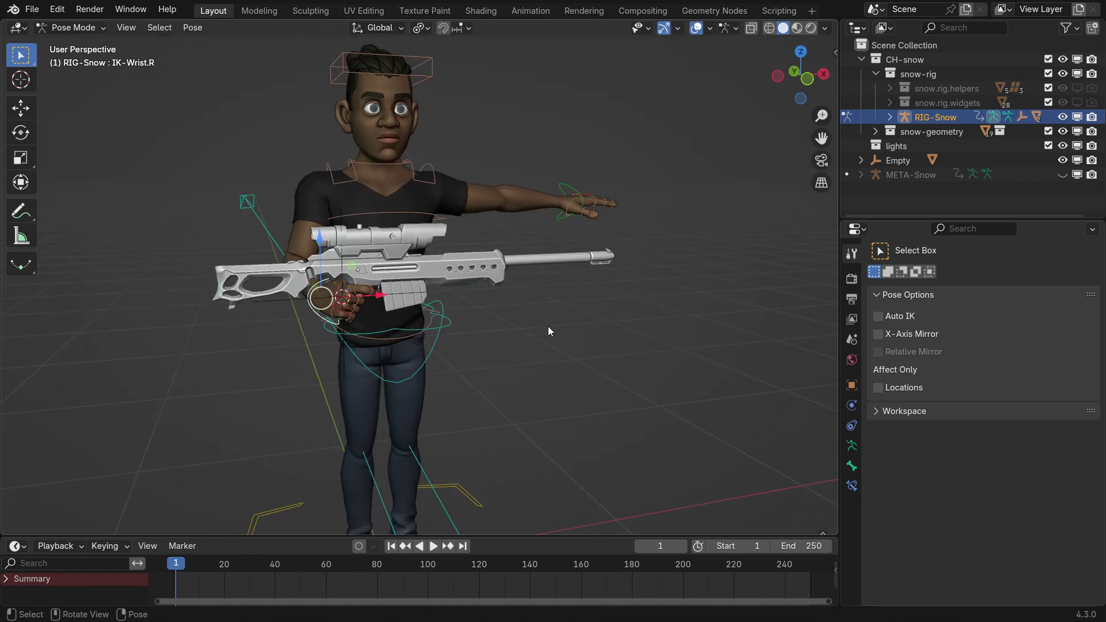
# Place the 3D cursor on the rifle's perforated forend and switch back to Object Mode
pyautogui.press('shift')
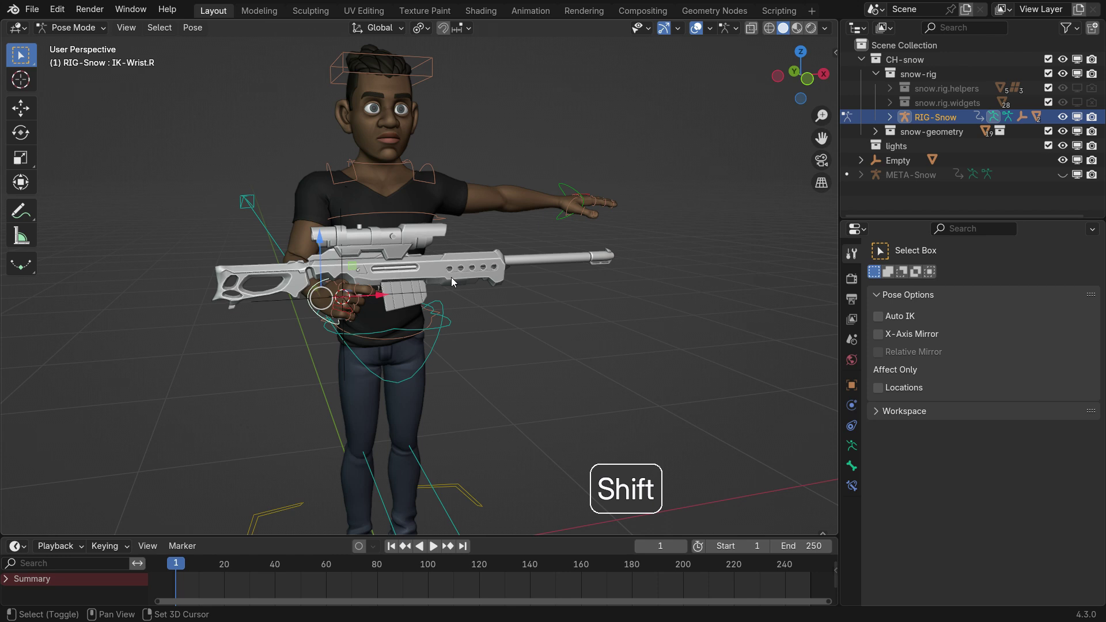
pyautogui.moveTo(468, 291)
pyautogui.mouseDown(button='middle')
pyautogui.moveTo(531, 218)
pyautogui.moveTo(477, 285)
pyautogui.mouseUp(button='middle')
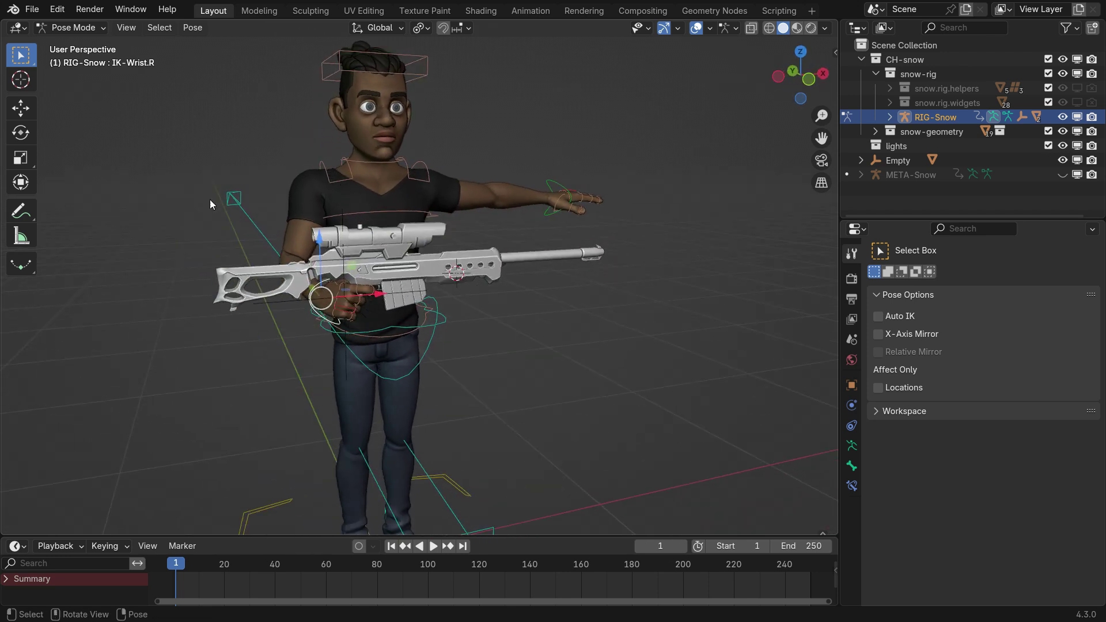
pyautogui.click(68, 27)
pyautogui.click(75, 44)
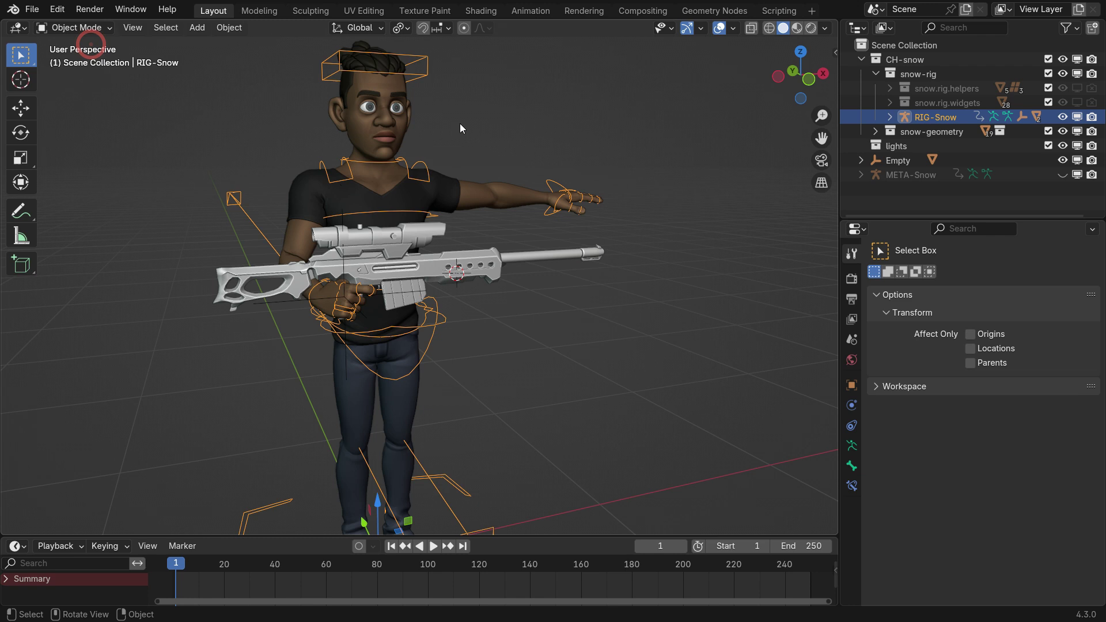
# Add an empty at the 3D cursor on the rifle's forend and scale it down to about 0.264
pyautogui.hotkey('shift', 'a')
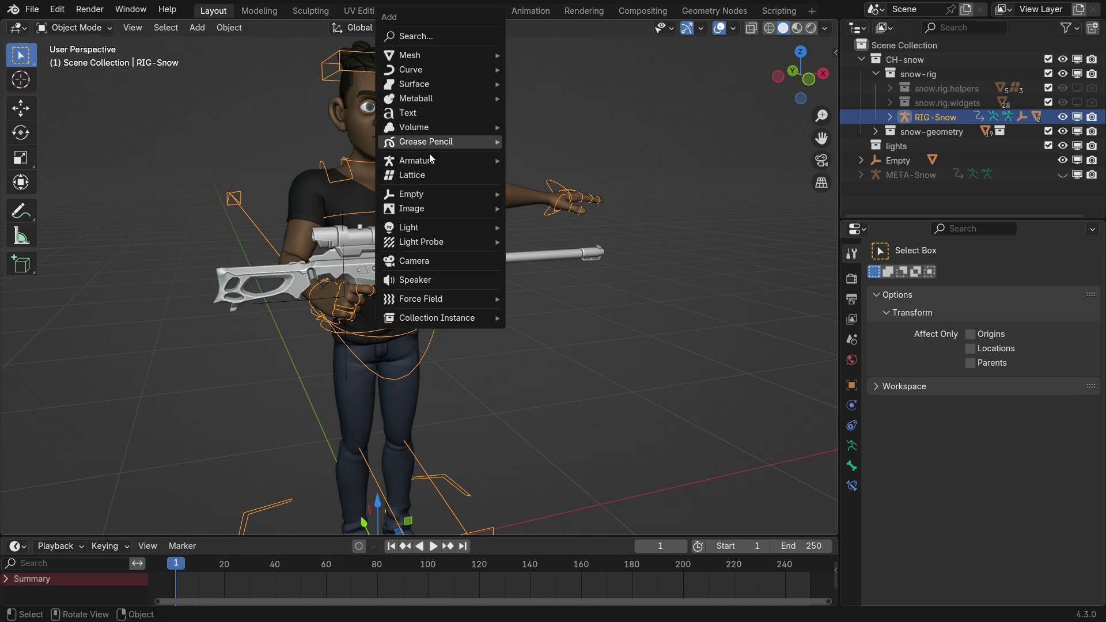
pyautogui.moveTo(424, 192)
pyautogui.click(538, 193)
pyautogui.moveTo(539, 343); pyautogui.dragTo(588, 380, button='middle')
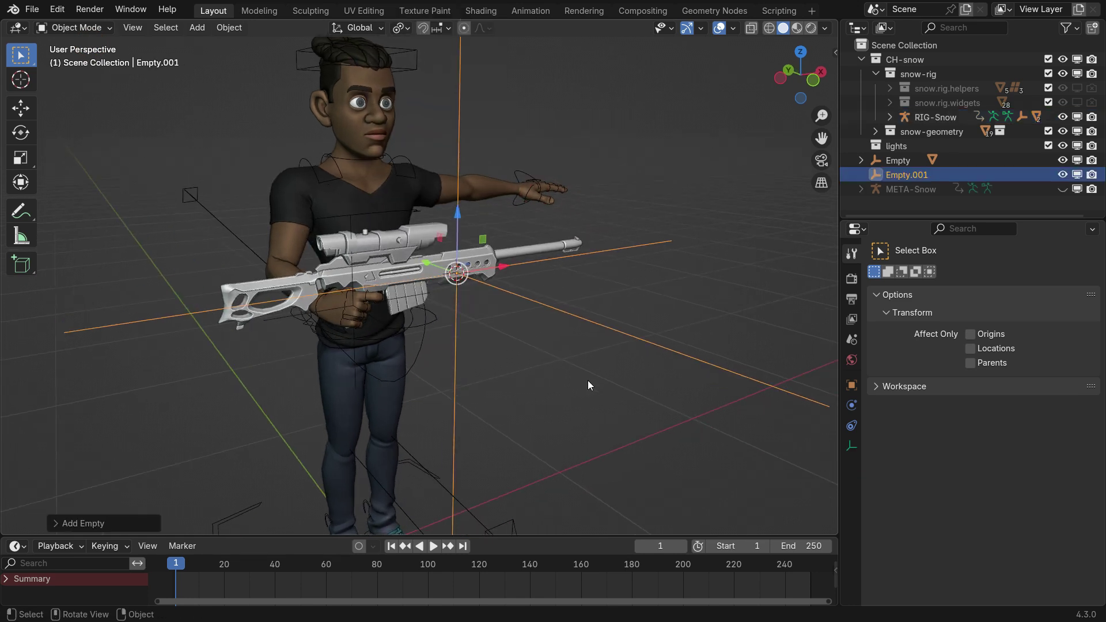
pyautogui.press('s')
pyautogui.click(513, 289)
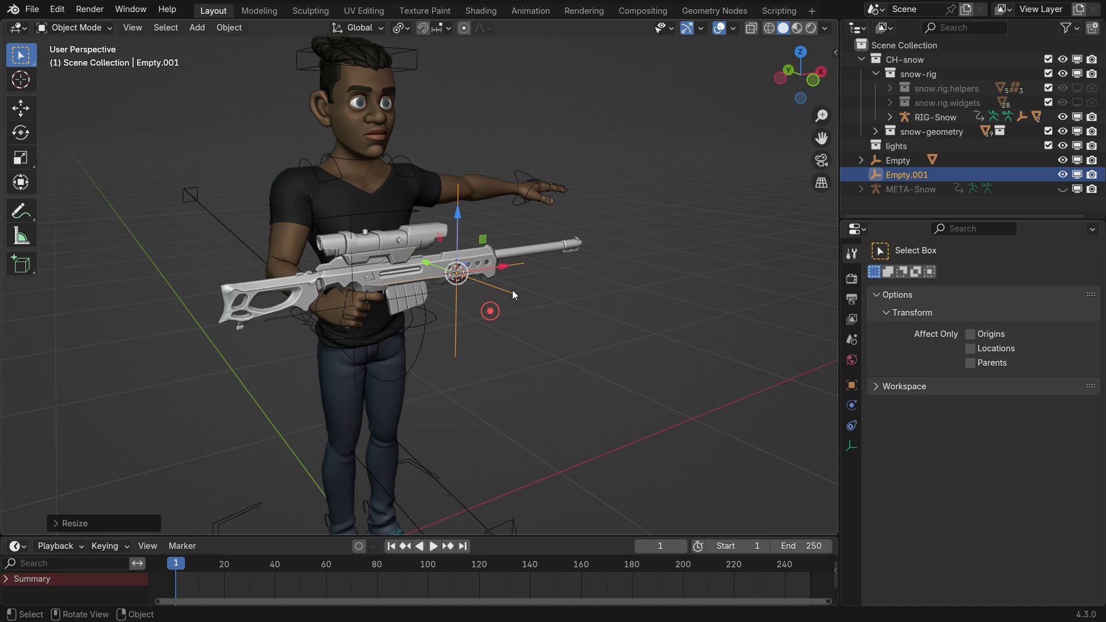
# In Pose Mode, give the rig's left wrist control IK-Wrist.L a Copy Location constraint targeting Empty.001
pyautogui.moveTo(512, 289); pyautogui.dragTo(504, 243, button='middle')
pyautogui.scroll(3, 503, 244)
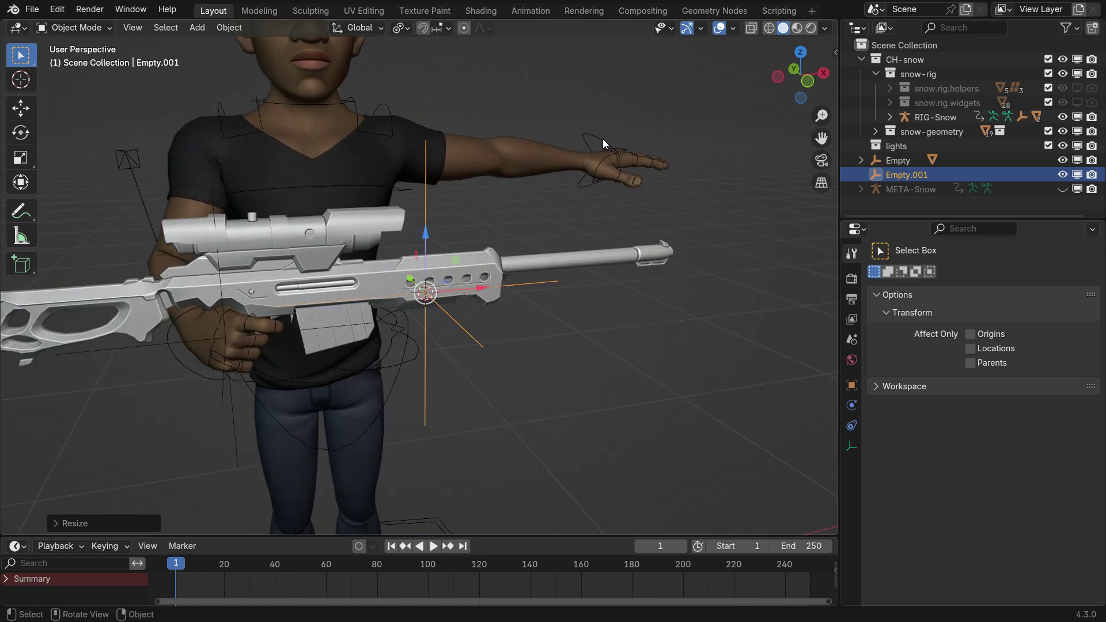
pyautogui.click(602, 140)
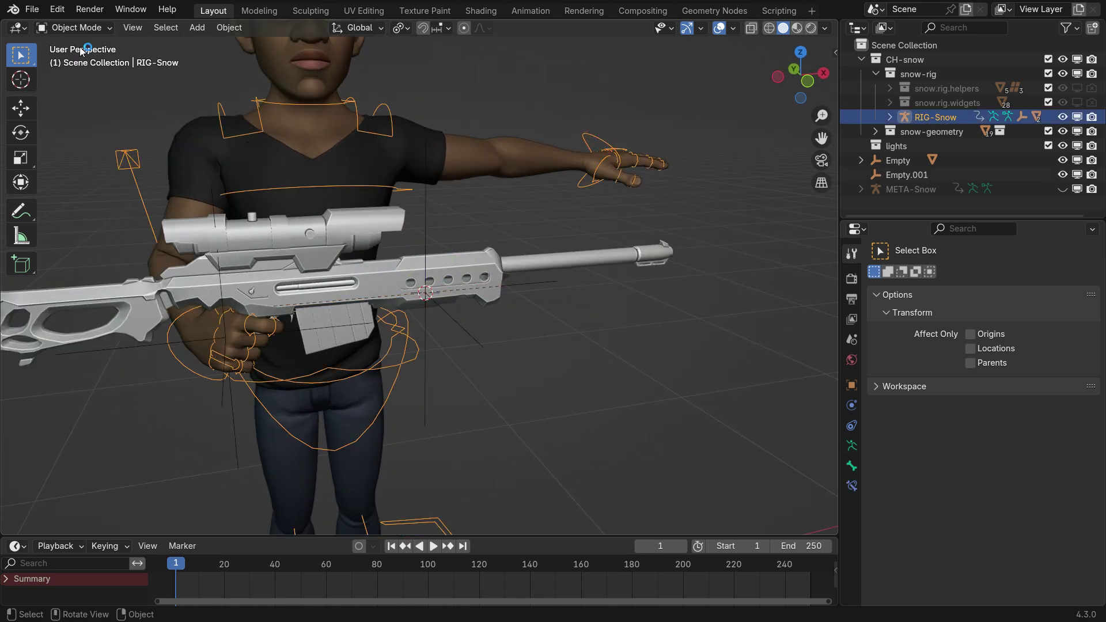
pyautogui.click(87, 28)
pyautogui.click(81, 76)
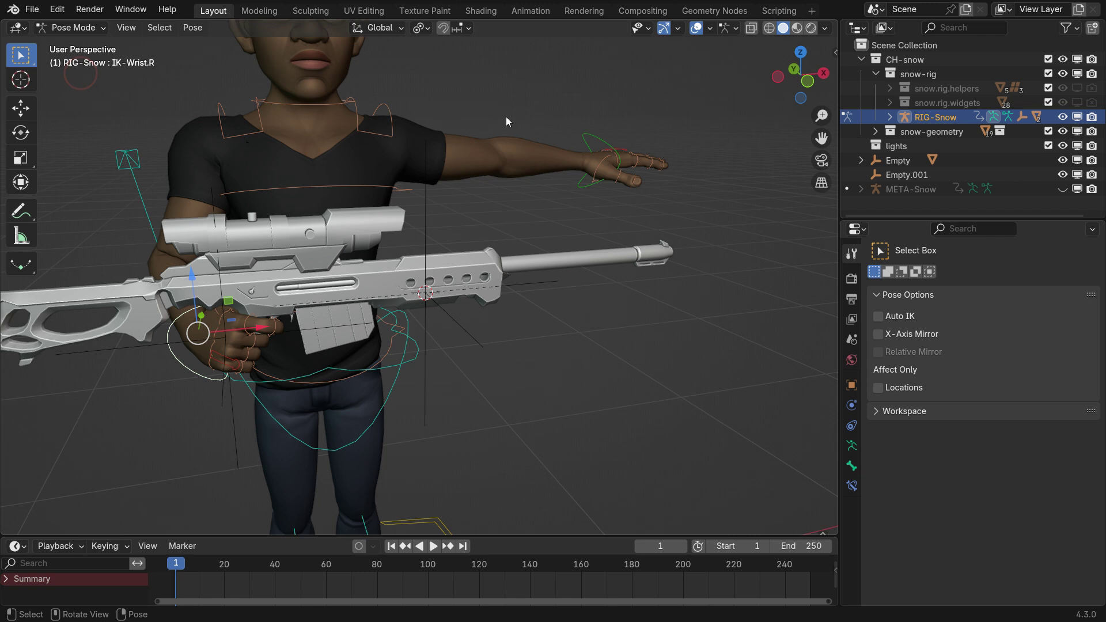
pyautogui.click(589, 140)
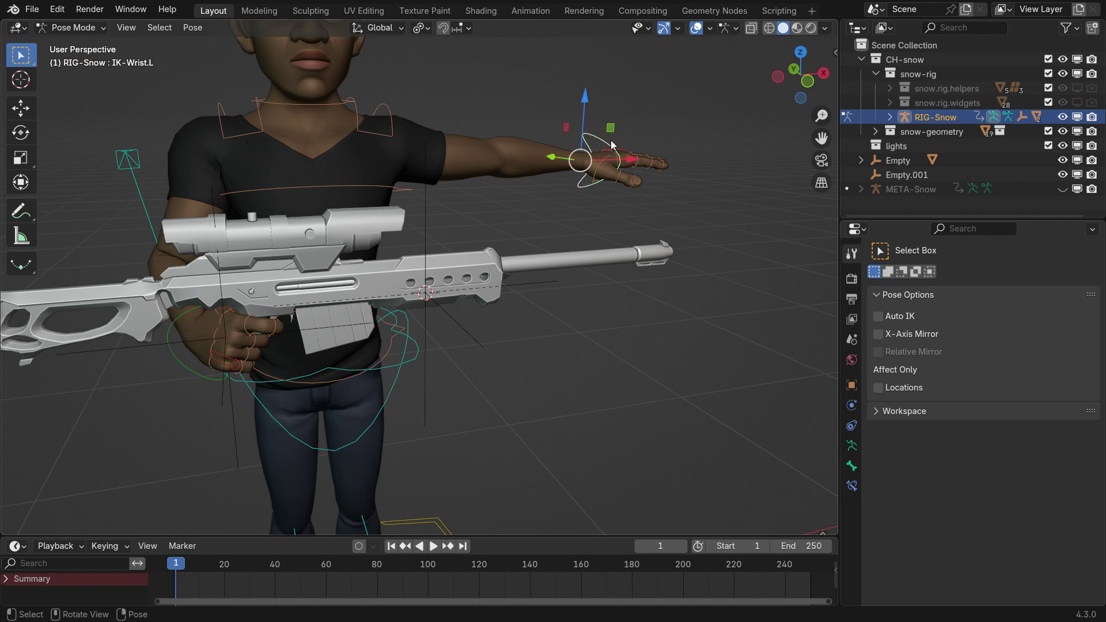
pyautogui.click(851, 484)
pyautogui.click(1004, 277)
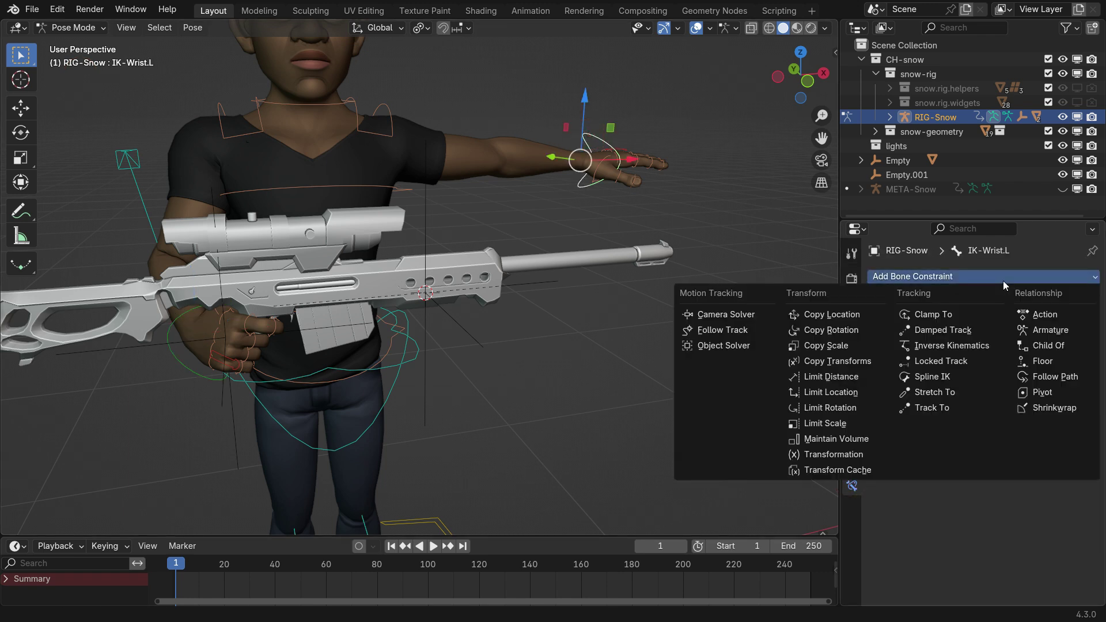
pyautogui.click(858, 314)
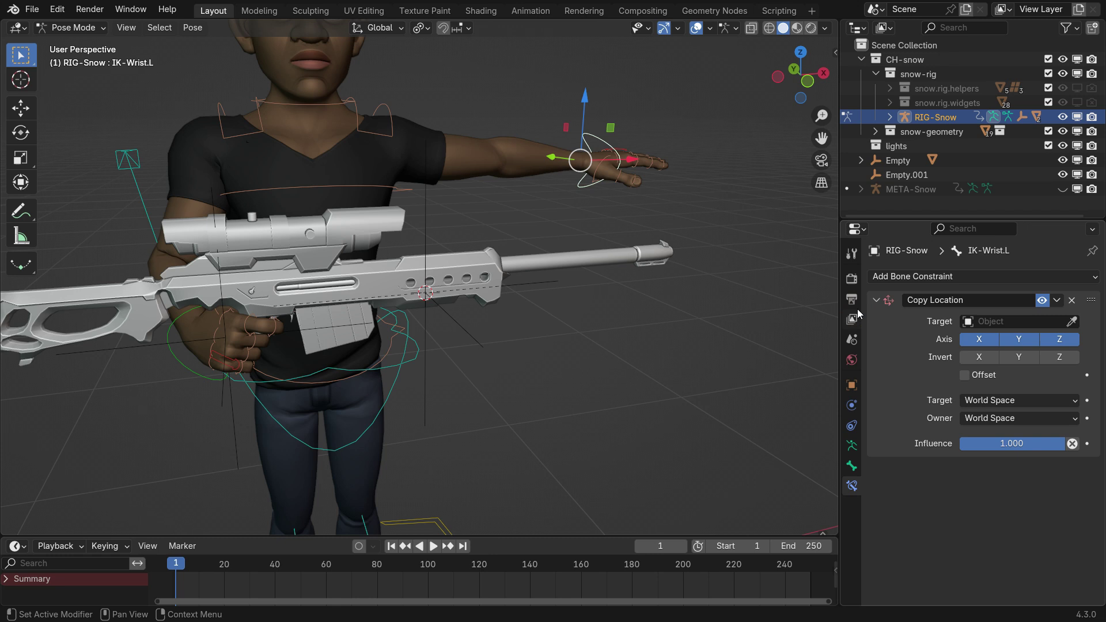
pyautogui.click(1072, 322)
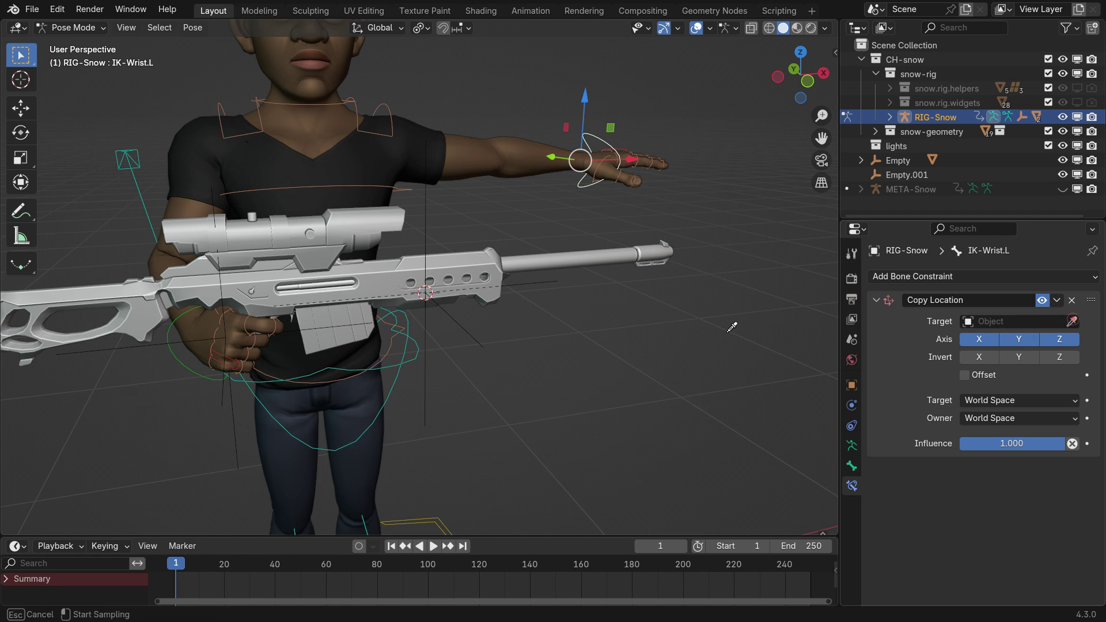
pyautogui.click(481, 337)
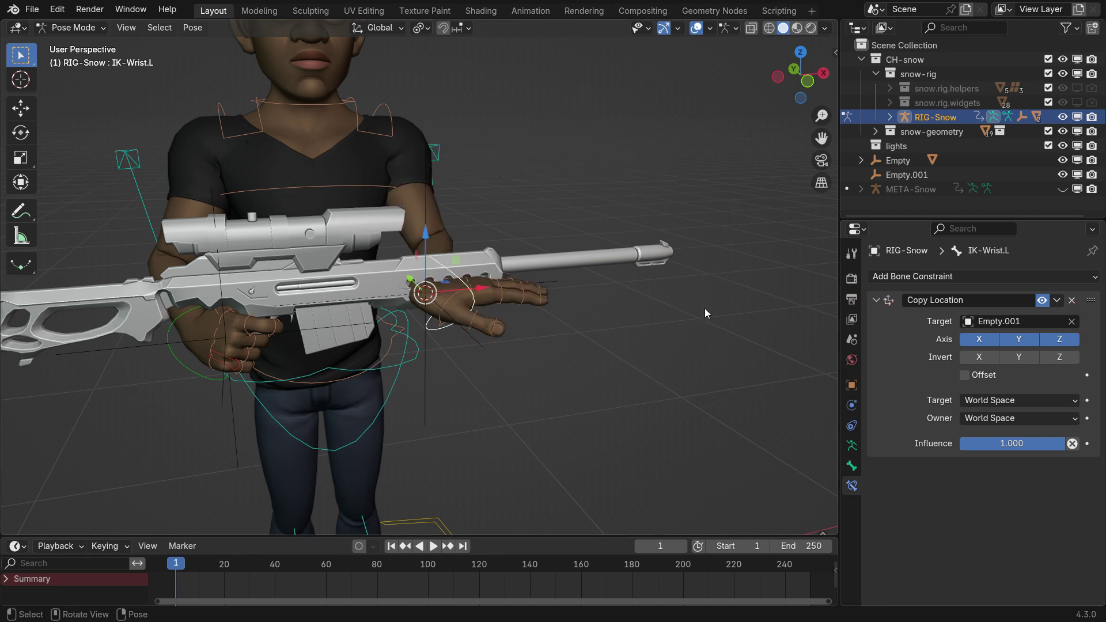
# Add a Copy Rotation constraint to the left wrist control with Empty.001 as its target
pyautogui.click(940, 278)
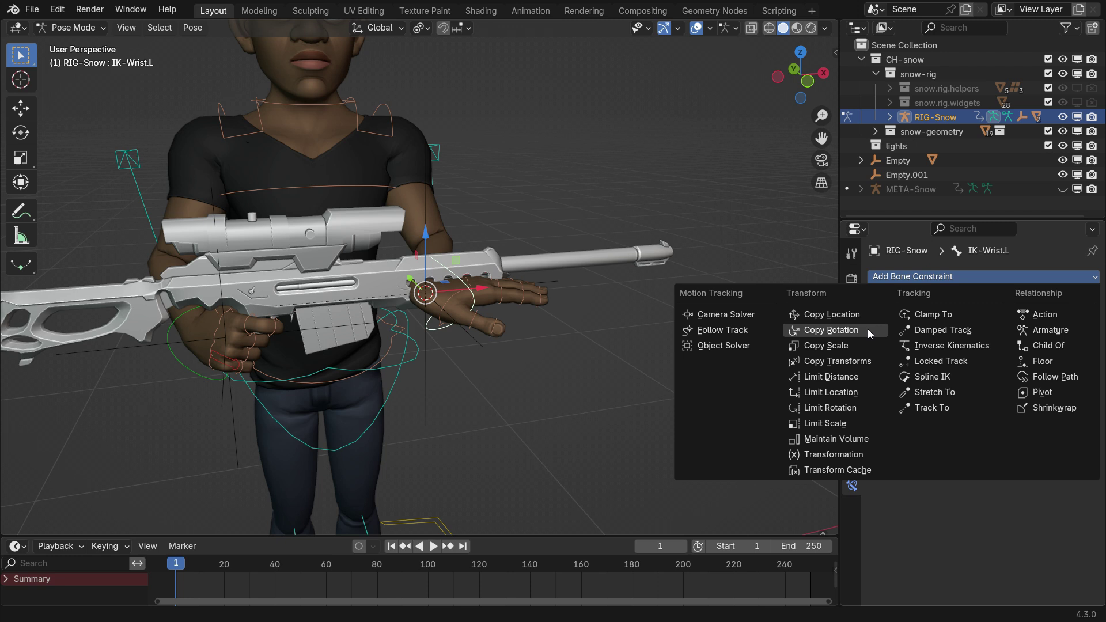
pyautogui.click(831, 330)
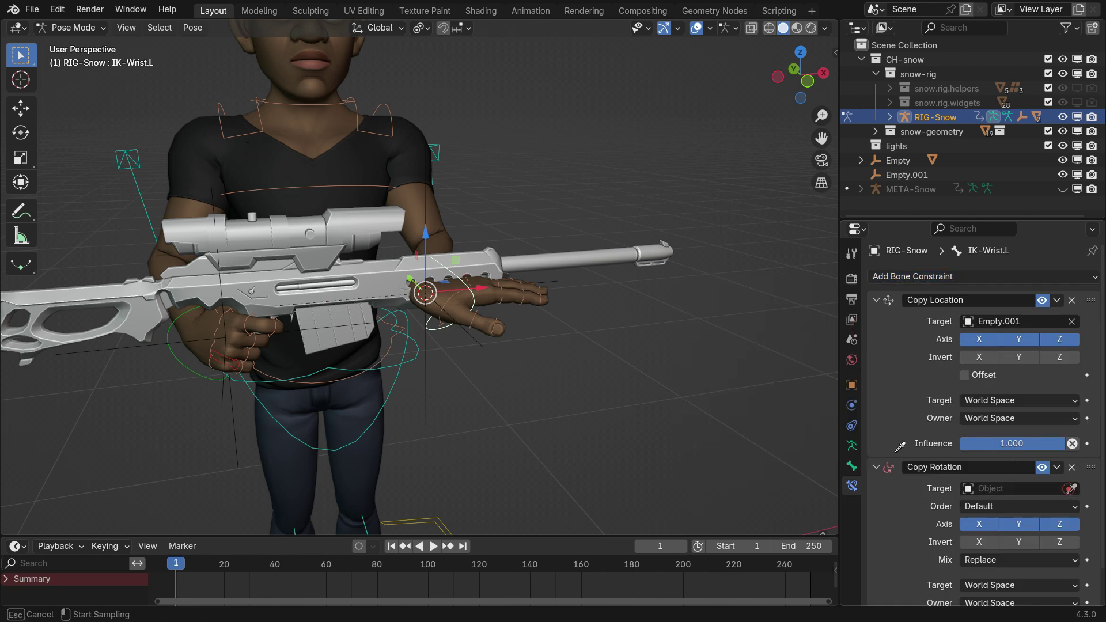
pyautogui.click(426, 389)
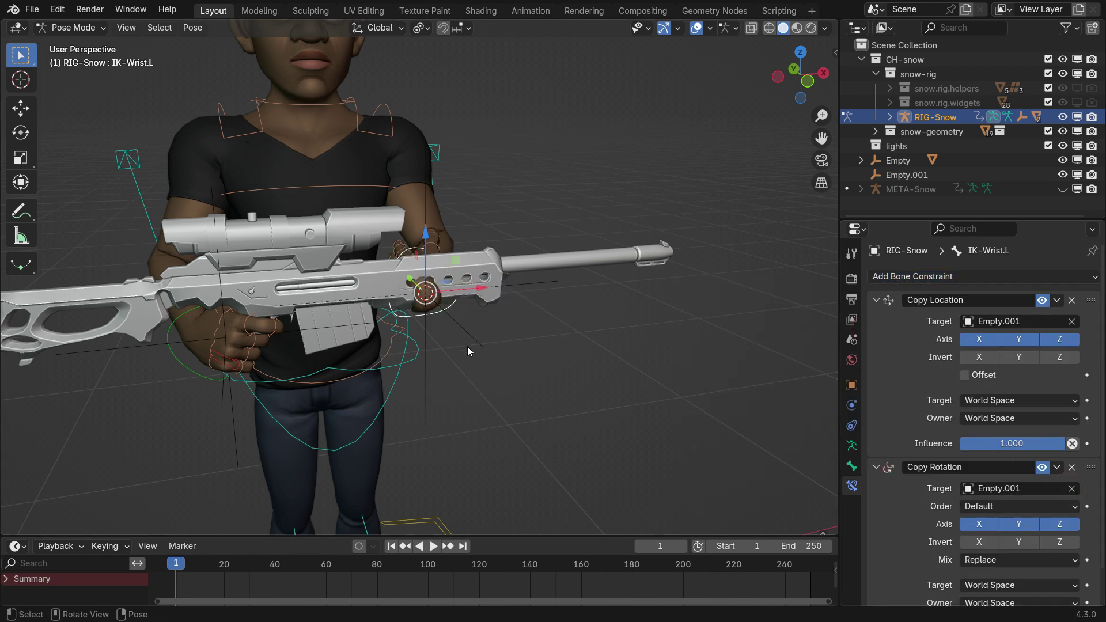
# In Object Mode, rotate Empty.001 about 171° around the global Z axis to turn the left hand
pyautogui.click(69, 27)
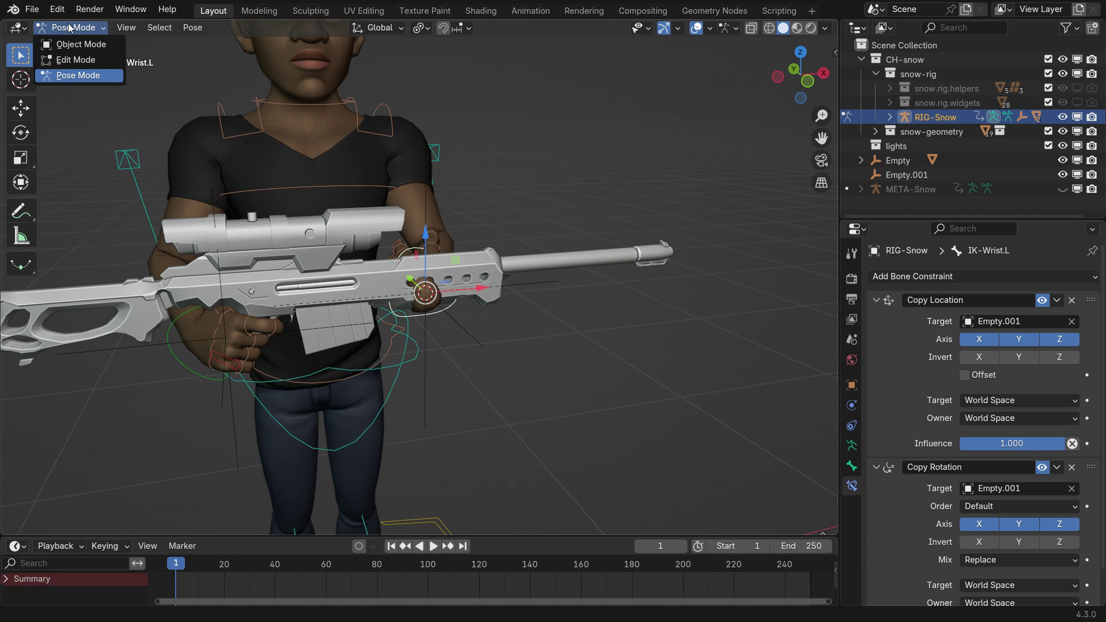
pyautogui.click(79, 45)
pyautogui.click(478, 344)
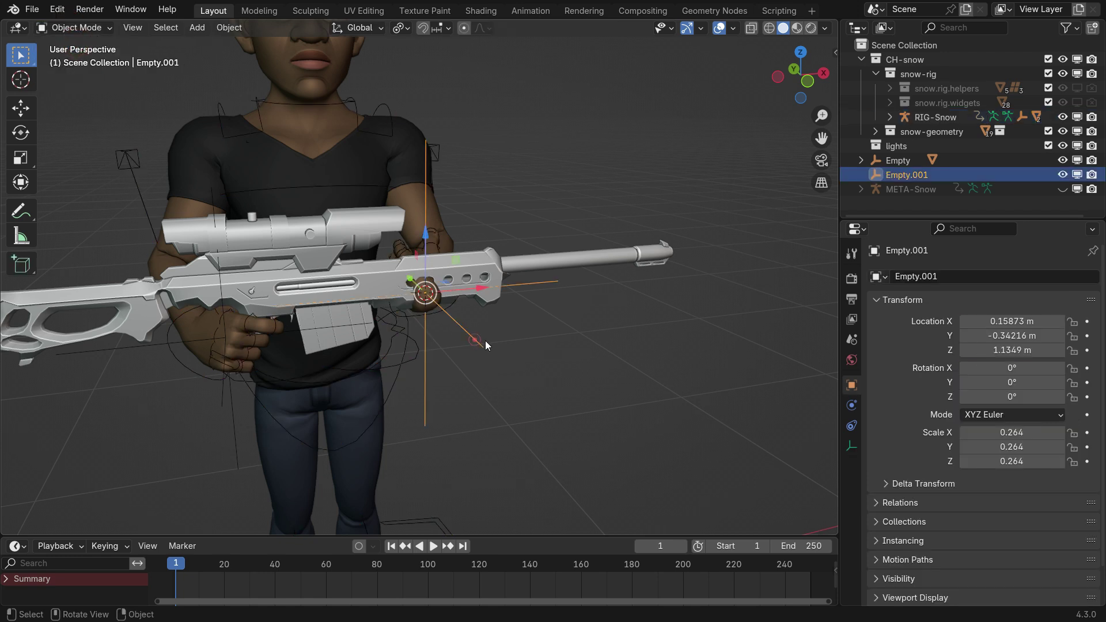
pyautogui.moveTo(485, 340); pyautogui.dragTo(458, 361, button='middle')
pyautogui.press('r')
pyautogui.press('z')
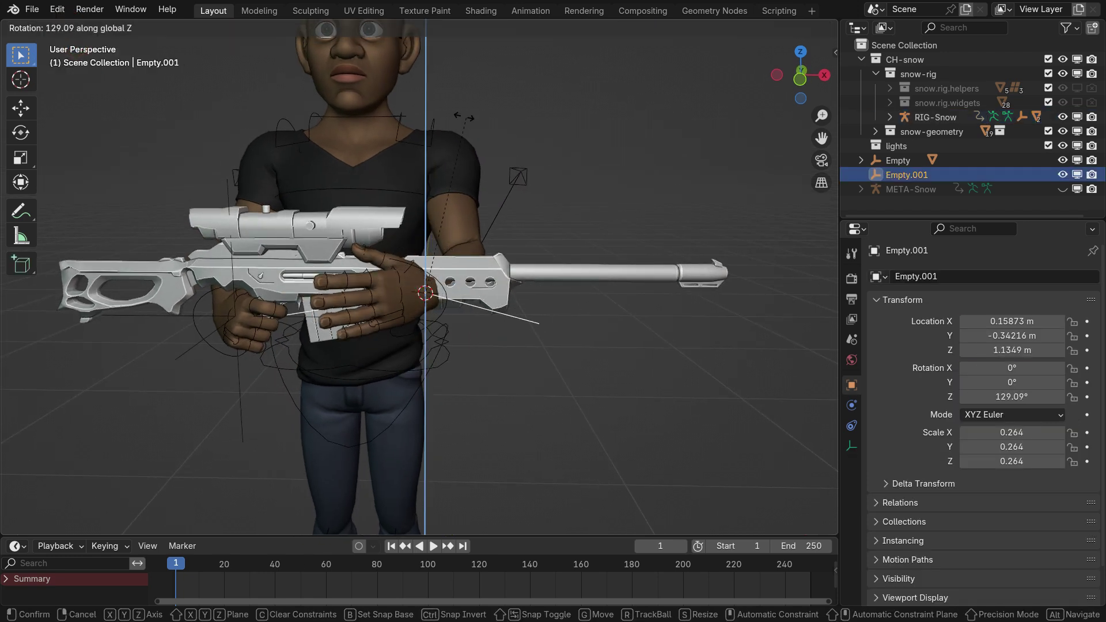
pyautogui.click(467, 265)
# Rotate Empty.001 in the front view until the left palm faces up beneath the rifle
pyautogui.moveTo(467, 265); pyautogui.dragTo(485, 258, button='middle')
pyautogui.press('KP_7')
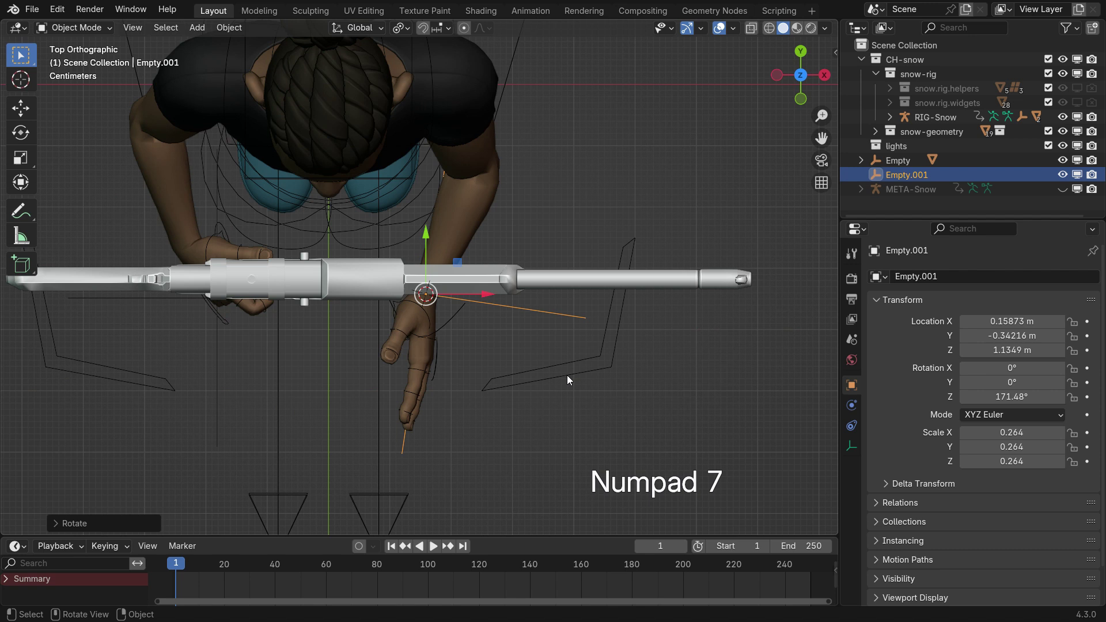
pyautogui.press('KP_1')
pyautogui.press('r')
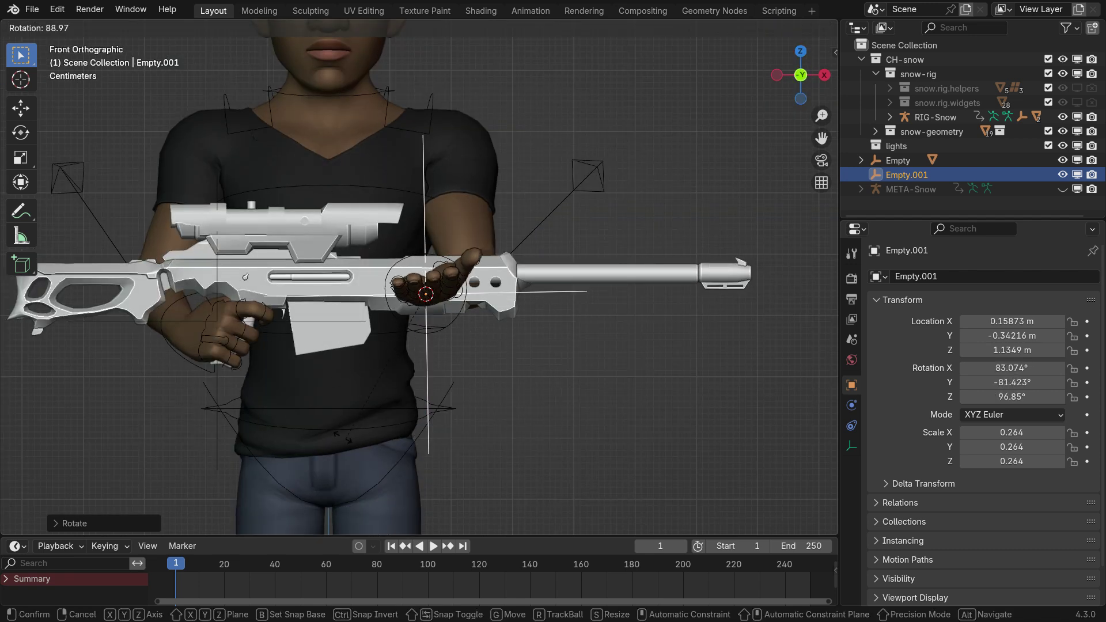
pyautogui.click(382, 353)
# Move Empty.001 down and back toward the body, to about Y -0.222 m and Z 1.074 m, placing the left palm under the forend
pyautogui.press('g')
pyautogui.press('z')
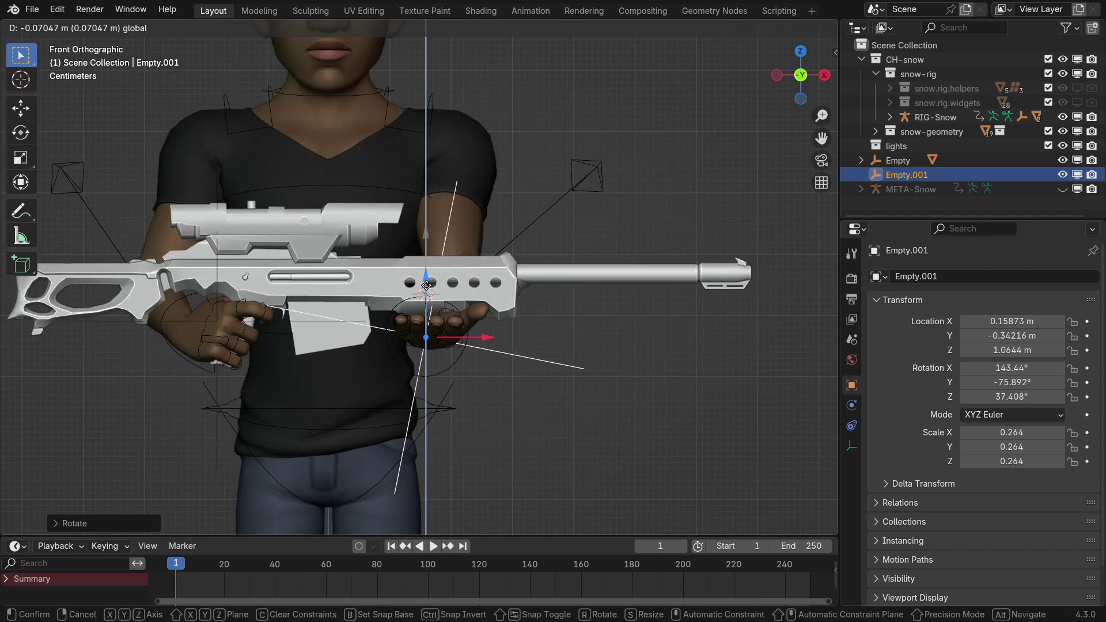
pyautogui.click(436, 346)
pyautogui.moveTo(436, 345); pyautogui.dragTo(474, 326, button='middle')
pyautogui.moveTo(474, 326); pyautogui.dragTo(529, 314)
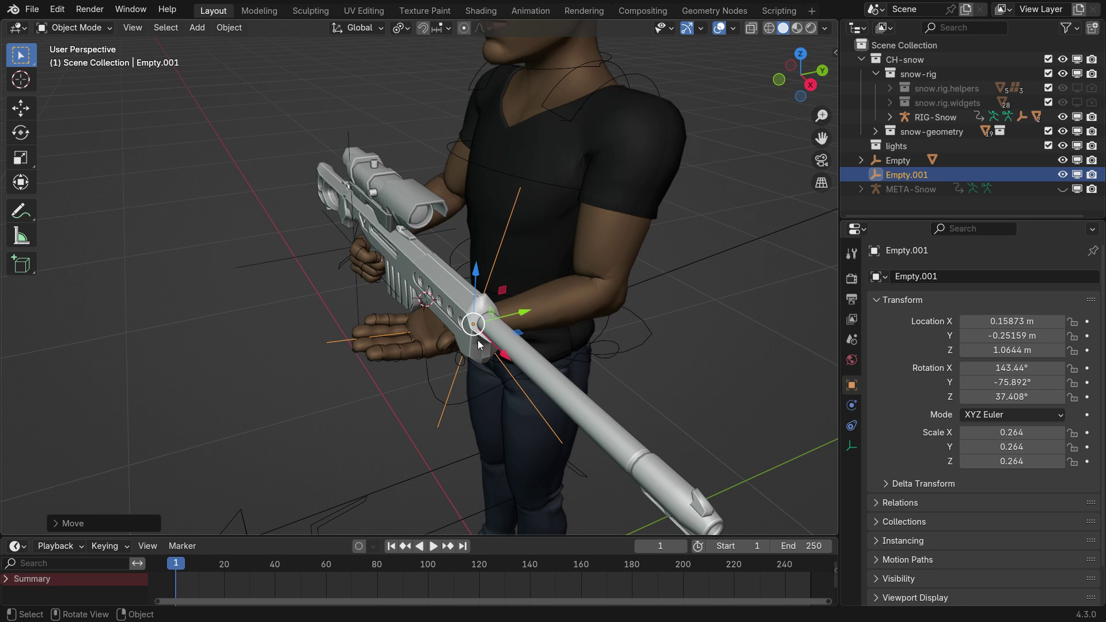
pyautogui.scroll(2, 478, 340)
pyautogui.moveTo(536, 311); pyautogui.dragTo(523, 311, button='middle')
pyautogui.moveTo(524, 307); pyautogui.dragTo(546, 303)
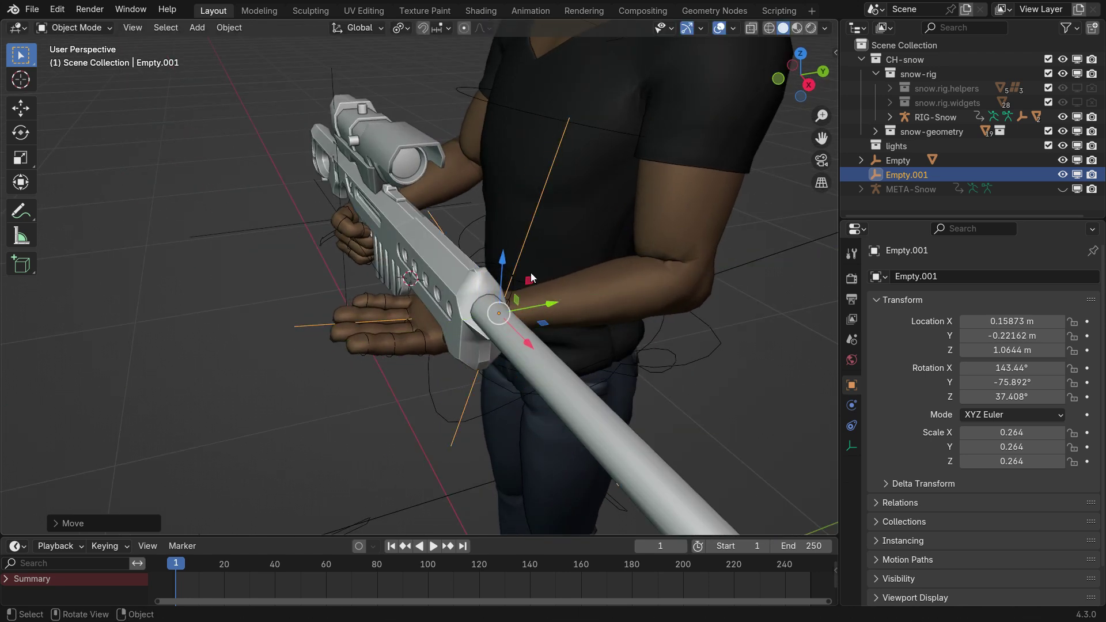
pyautogui.moveTo(503, 261); pyautogui.dragTo(503, 254)
# In the rig's Pose Mode, rotate the left hand's base finger joints about -53° around global X to fold them up against the forend
pyautogui.moveTo(426, 326); pyautogui.dragTo(505, 352, button='middle')
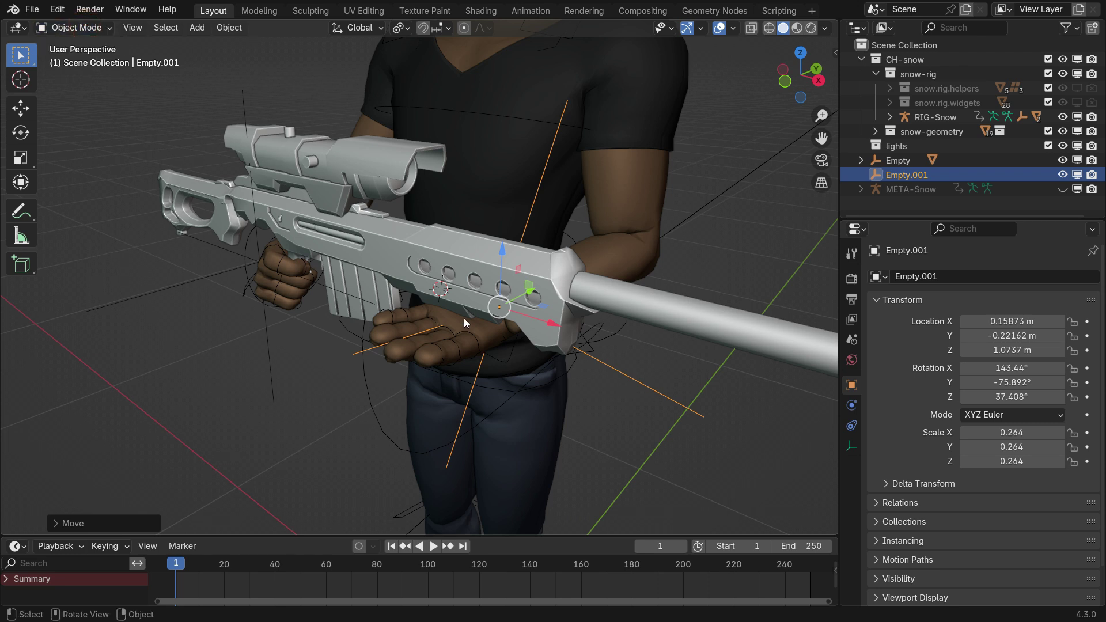
pyautogui.click(478, 345)
pyautogui.click(513, 357)
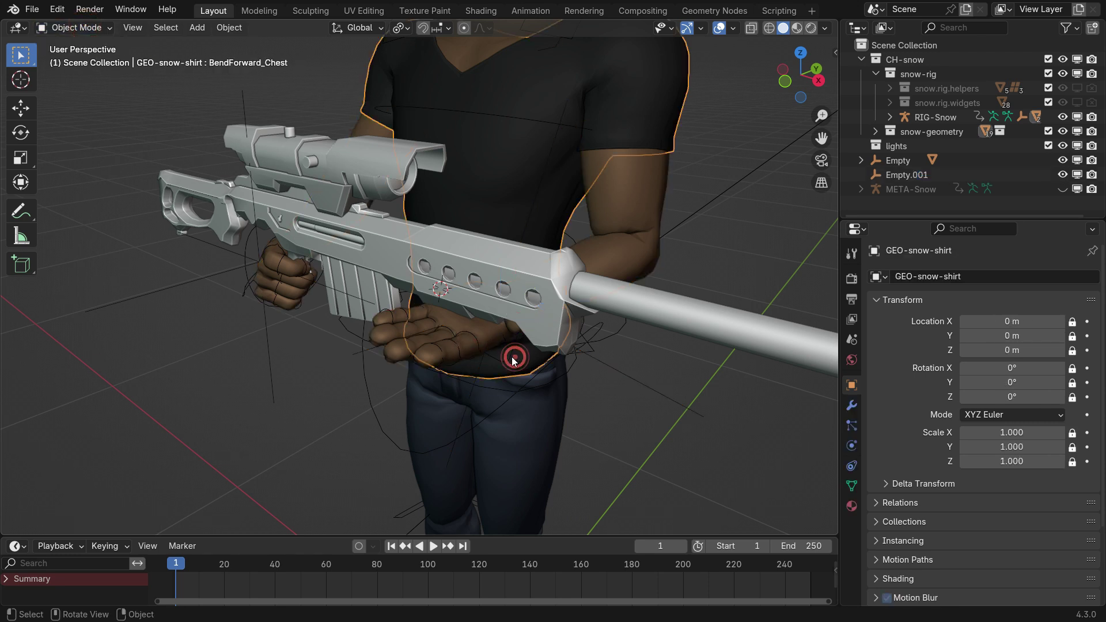
pyautogui.click(508, 356)
pyautogui.click(87, 28)
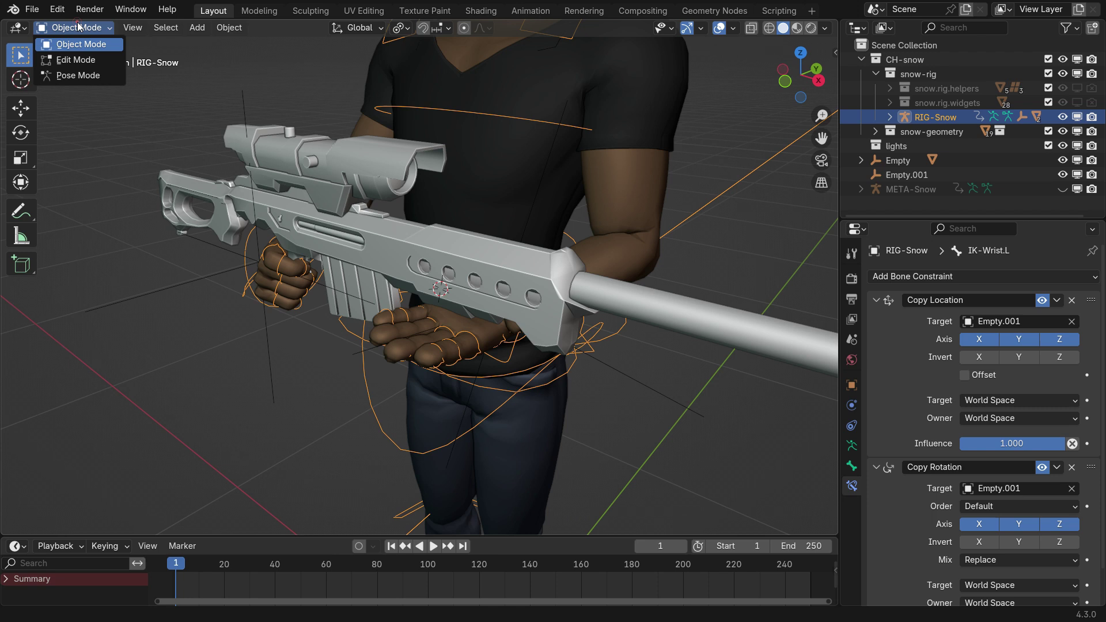
pyautogui.click(77, 71)
pyautogui.scroll(5, 471, 324)
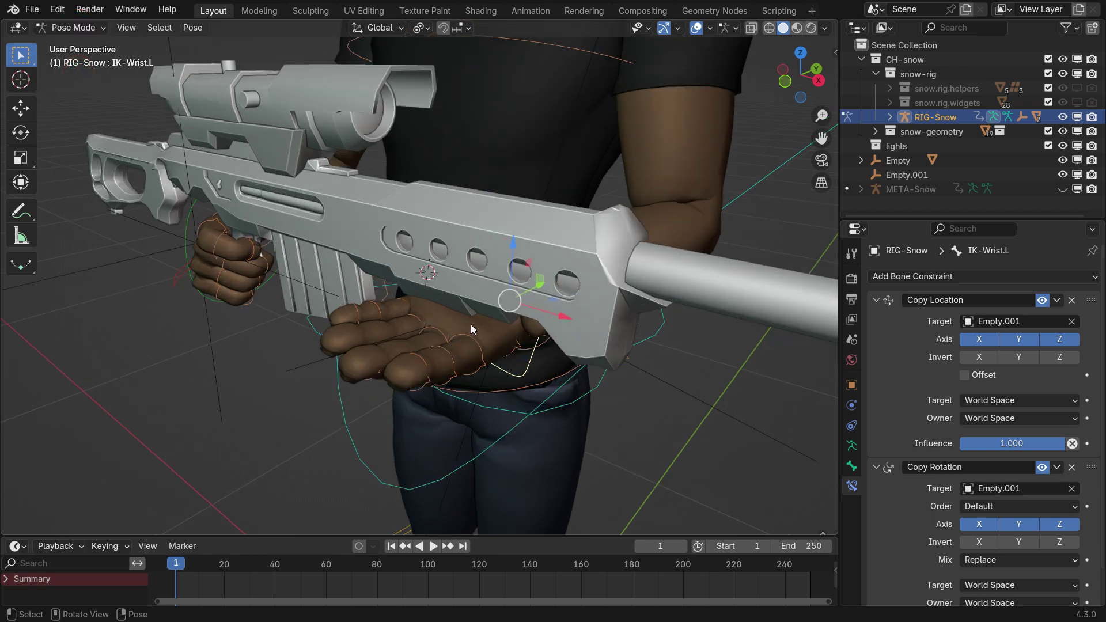
pyautogui.click(463, 355)
pyautogui.keyDown('shift'); pyautogui.click(413, 346); pyautogui.keyUp('shift')
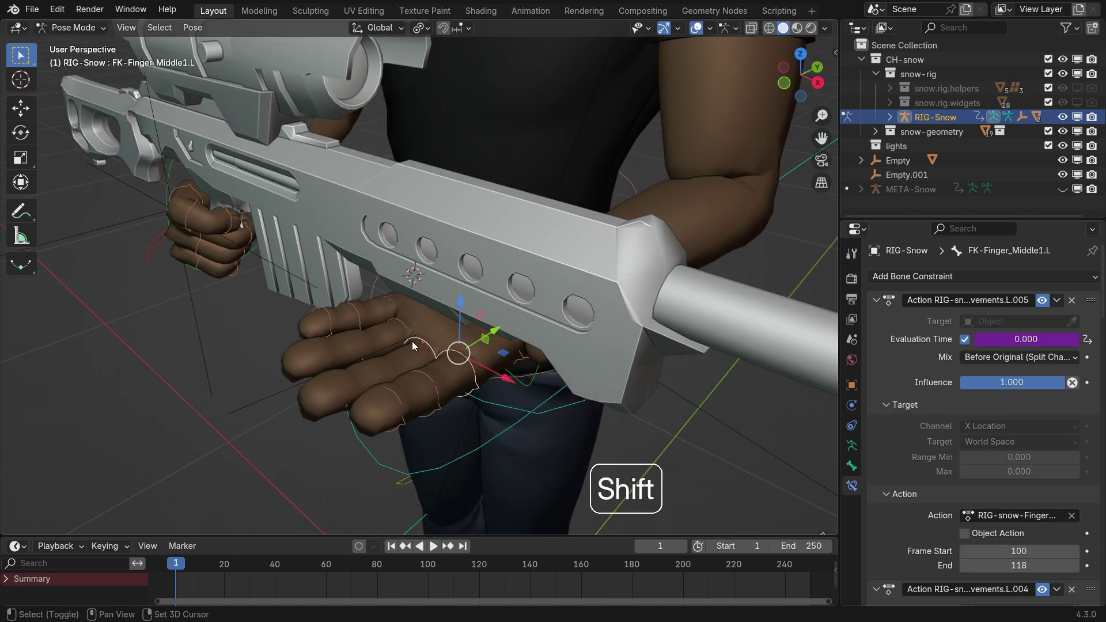
pyautogui.press('r')
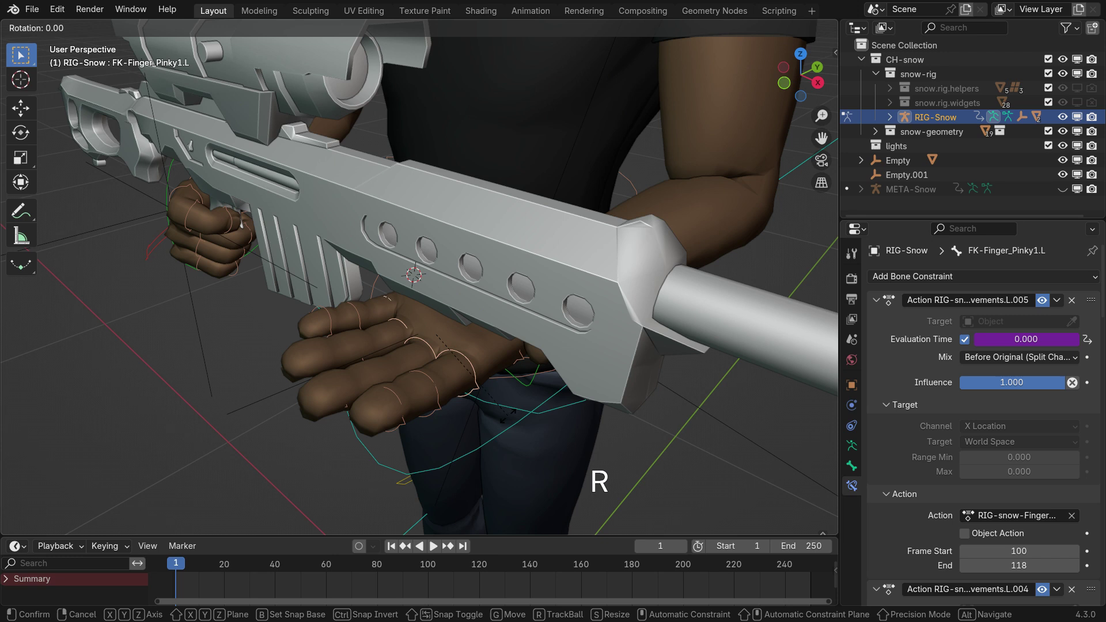
pyautogui.press('x')
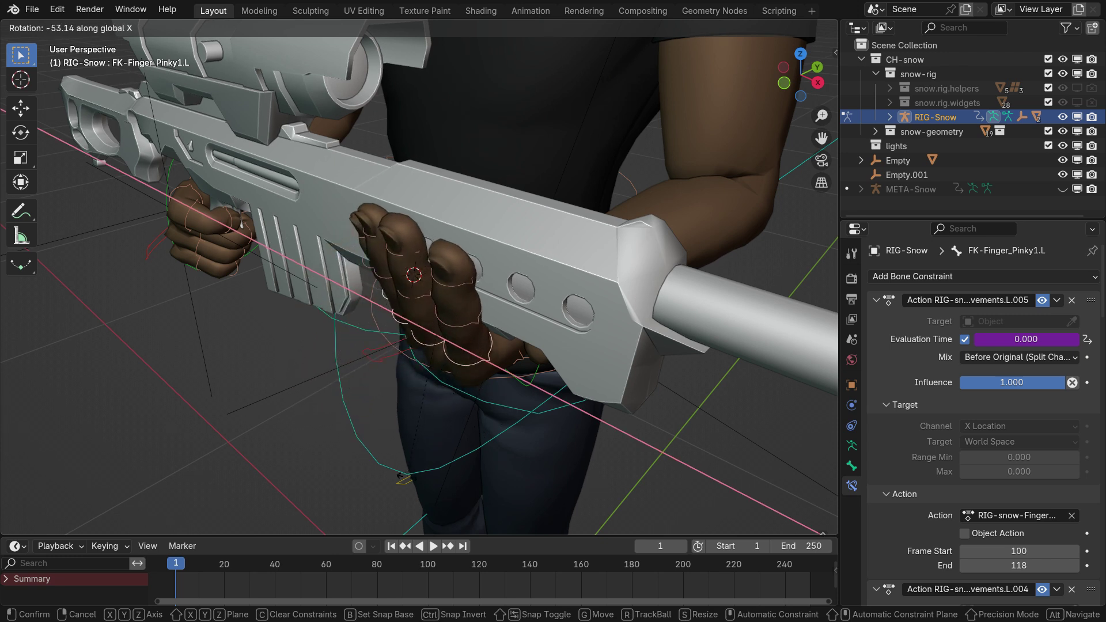
pyautogui.click(406, 476)
# Fine-tune the global X rotation of the left hand's base finger joints against the rifle's side
pyautogui.moveTo(467, 384); pyautogui.dragTo(435, 385, button='middle')
pyautogui.press('r')
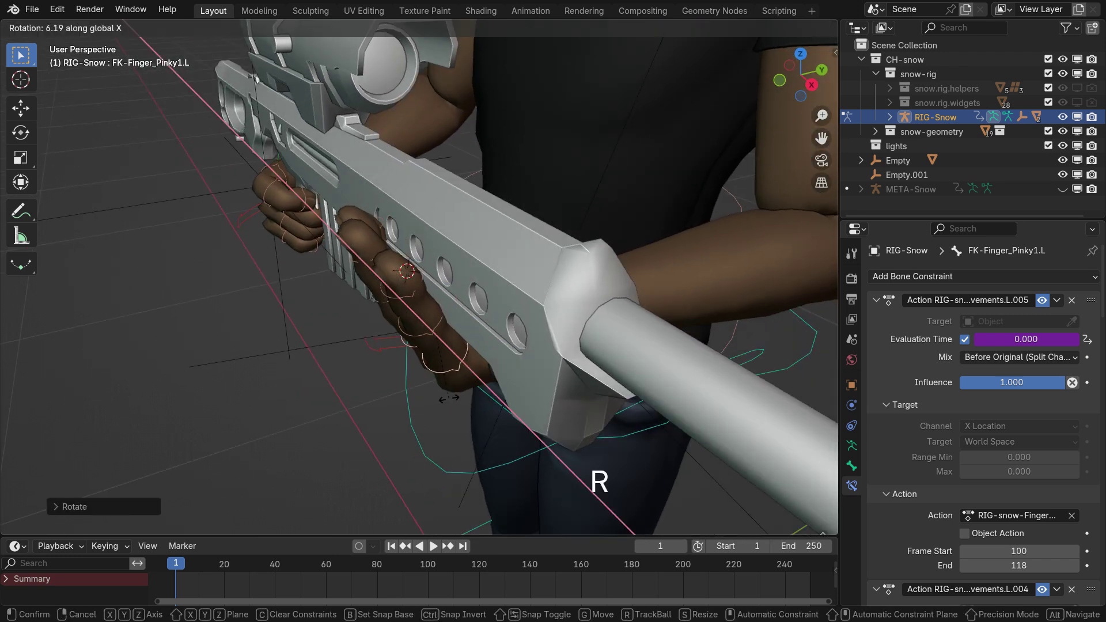
pyautogui.click(412, 297)
# Select the left fingers' outer joints, including Ring3 and Pinky3, and rotate them around global X to fit the forend
pyautogui.scroll(3, 415, 281)
pyautogui.click(420, 259)
pyautogui.moveTo(418, 271); pyautogui.dragTo(435, 369, button='middle')
pyautogui.keyDown('shift'); pyautogui.click(340, 251); pyautogui.keyUp('shift')
pyautogui.moveTo(340, 252); pyautogui.dragTo(351, 243, button='middle')
pyautogui.keyDown('shift'); pyautogui.click(251, 203); pyautogui.keyUp('shift')
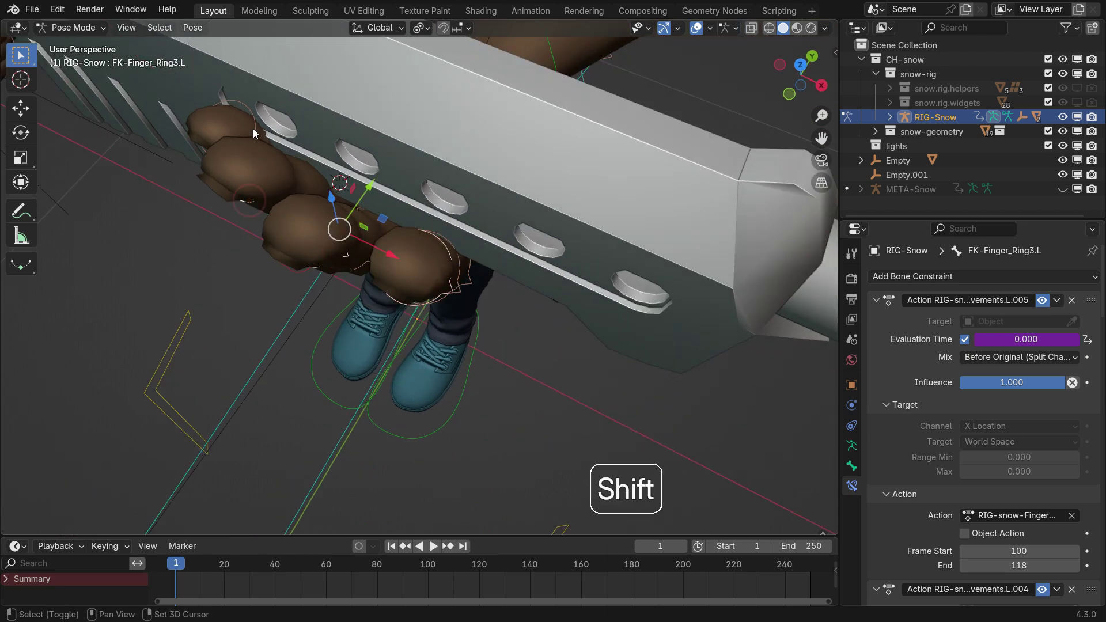
pyautogui.keyDown('shift'); pyautogui.click(253, 128); pyautogui.keyUp('shift')
pyautogui.moveTo(447, 280)
pyautogui.mouseDown(button='middle')
pyautogui.moveTo(405, 233)
pyautogui.moveTo(434, 296)
pyautogui.mouseUp(button='middle')
pyautogui.press('r')
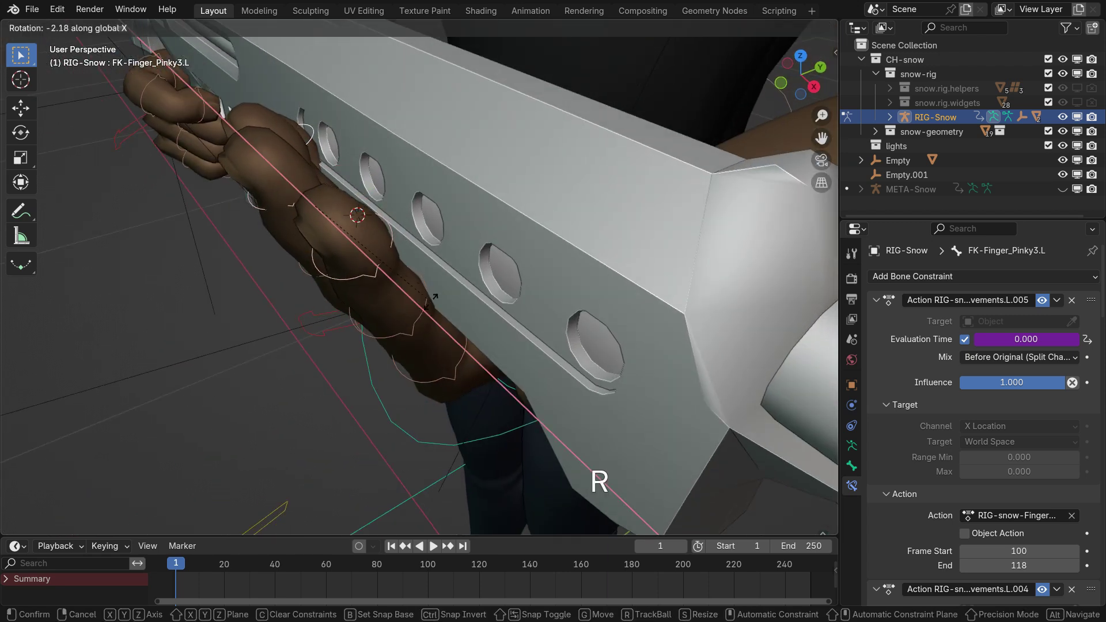
pyautogui.click(353, 255)
# Rotate the left thumb control FK-Finger_Thumb2.L about -56° around global X to raise it against the rifle
pyautogui.moveTo(354, 254); pyautogui.dragTo(476, 396, button='middle')
pyautogui.click(449, 341)
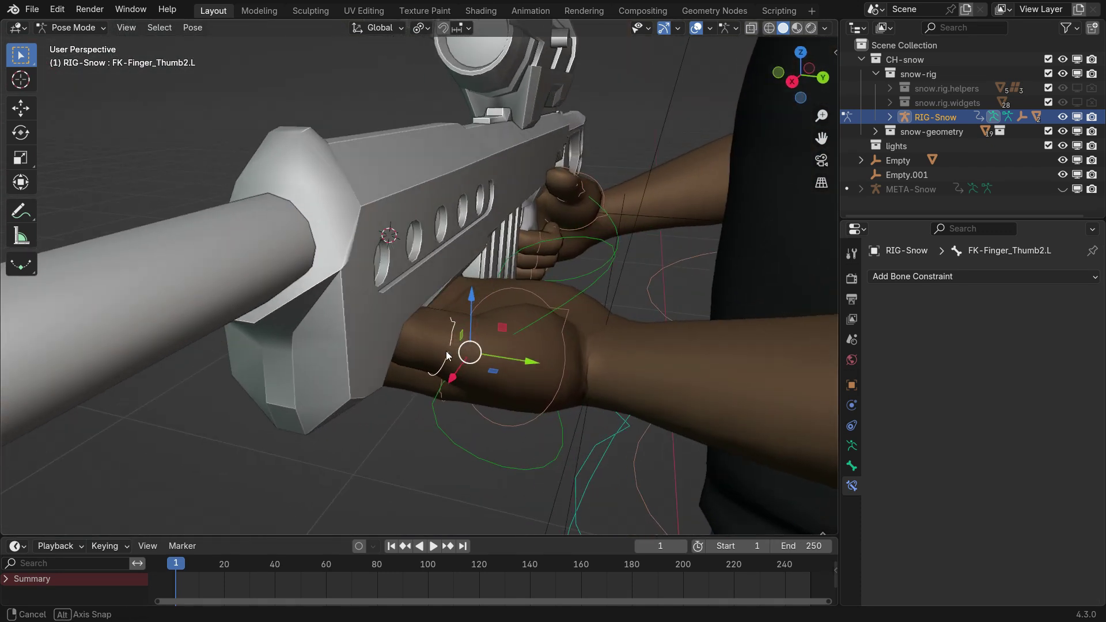
pyautogui.press('r')
pyautogui.press('x')
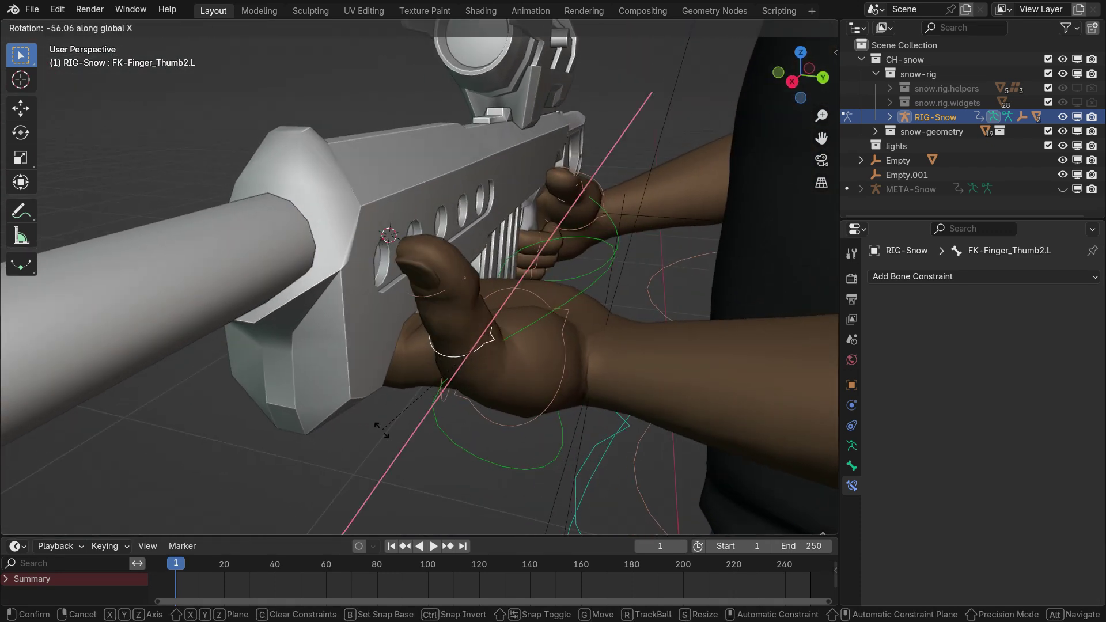
pyautogui.click(381, 429)
pyautogui.moveTo(381, 429); pyautogui.dragTo(617, 389, button='middle')
pyautogui.keyDown('shift'); pyautogui.moveTo(440, 419); pyautogui.dragTo(515, 382, button='middle'); pyautogui.keyUp('shift')
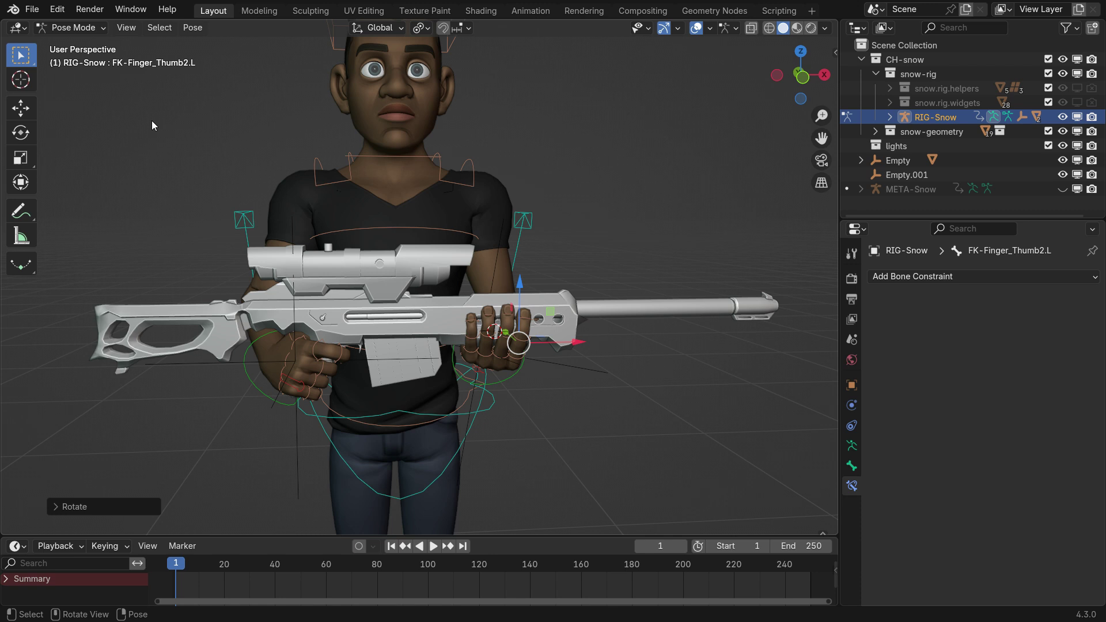
# Return to Object Mode and parent Empty.001 to the Riffle object using Object (Keep Transform)
pyautogui.click(81, 30)
pyautogui.click(82, 40)
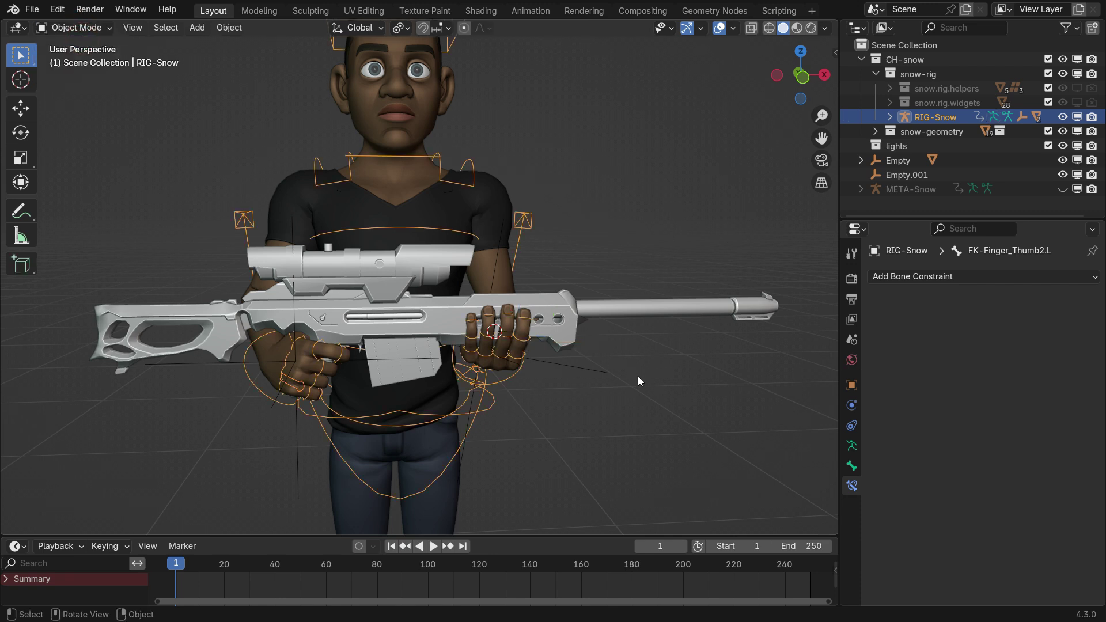
pyautogui.scroll(2, 584, 357)
pyautogui.click(561, 362)
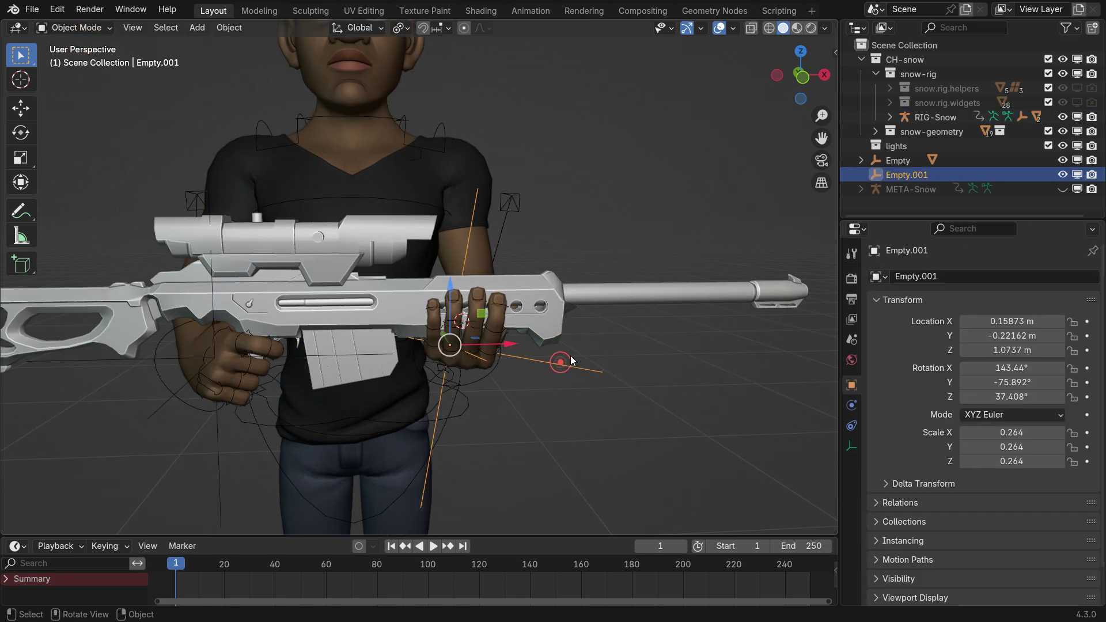
pyautogui.keyDown('shift'); pyautogui.click(634, 290); pyautogui.keyUp('shift')
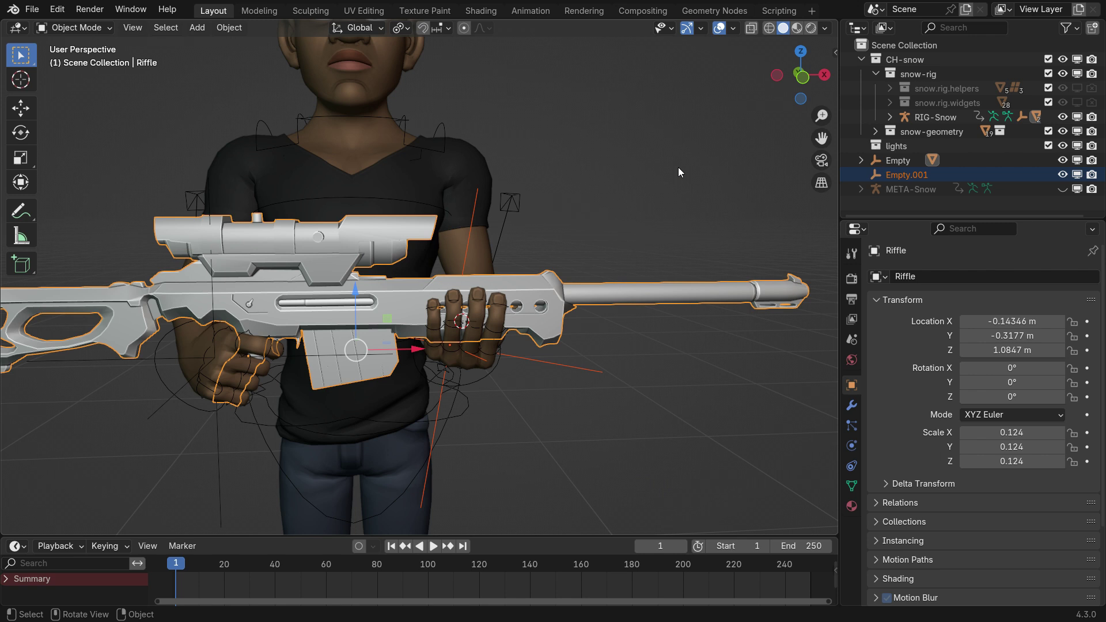
pyautogui.hotkey('ctrl', 'p')
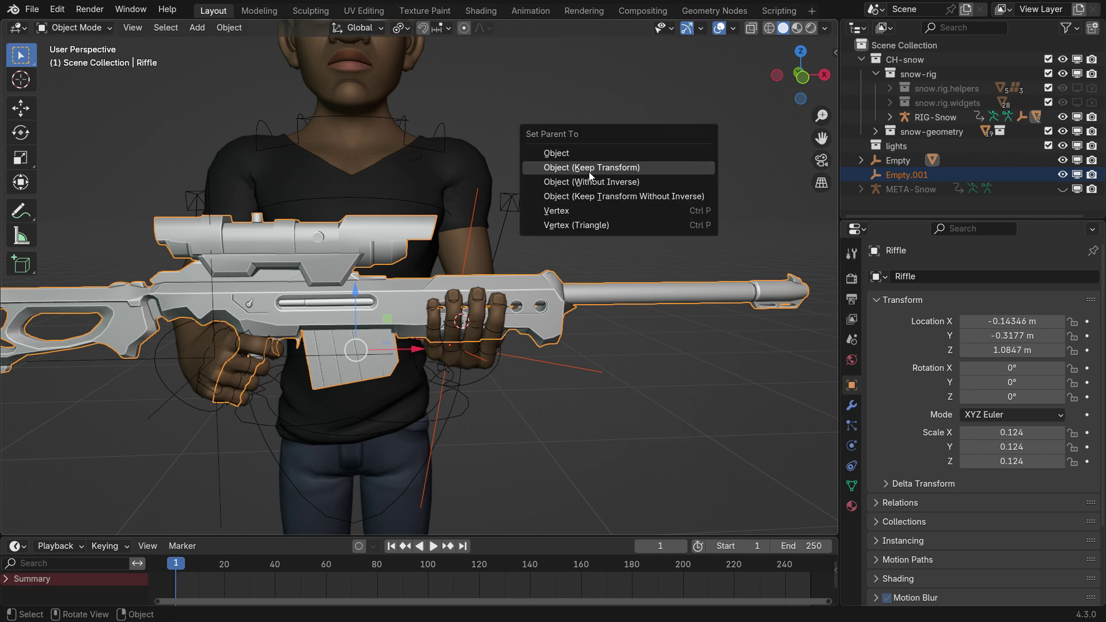
pyautogui.click(657, 168)
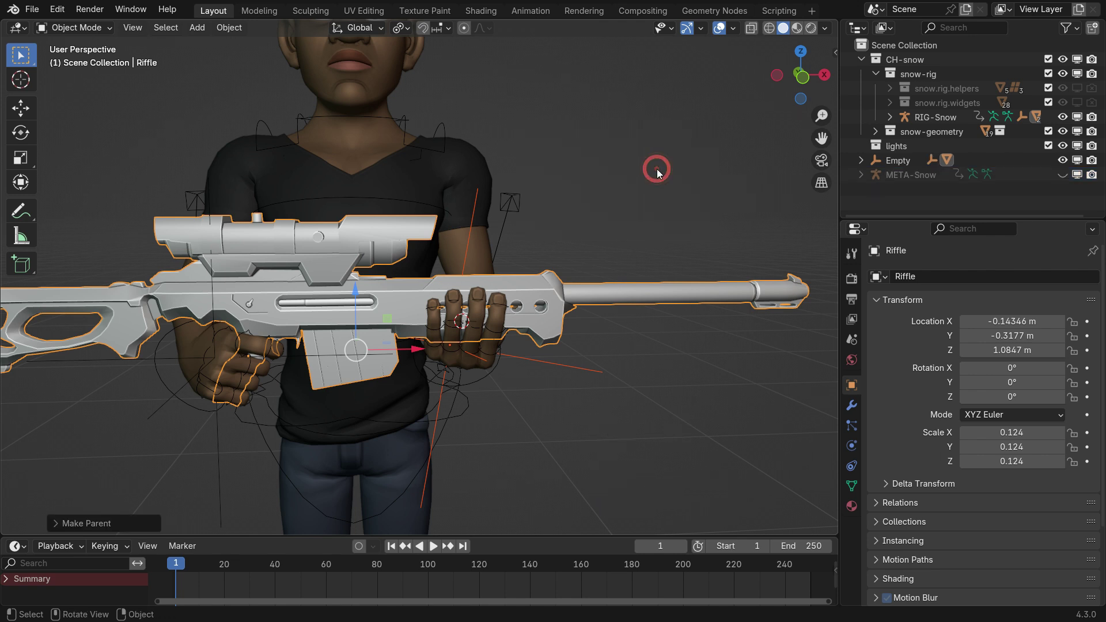
# Put RIG-Snow into Pose Mode and rotate the right wrist control IK-Wrist.R to tilt the rifle's barrel upward
pyautogui.scroll(-3, 624, 203)
pyautogui.moveTo(582, 246); pyautogui.dragTo(606, 256, button='middle')
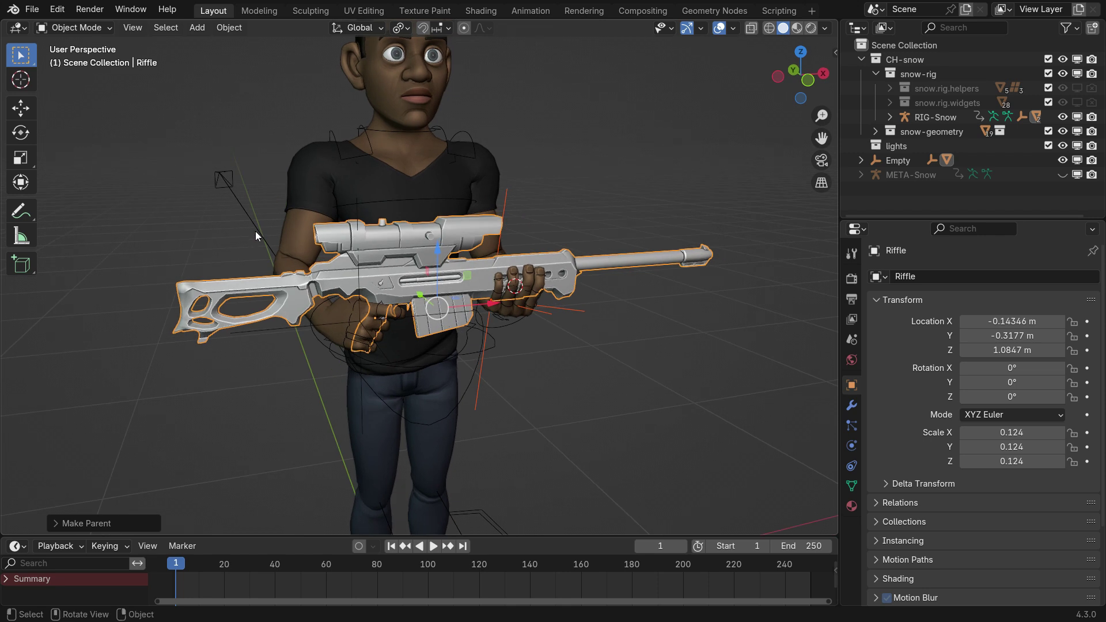
pyautogui.click(219, 178)
pyautogui.click(98, 28)
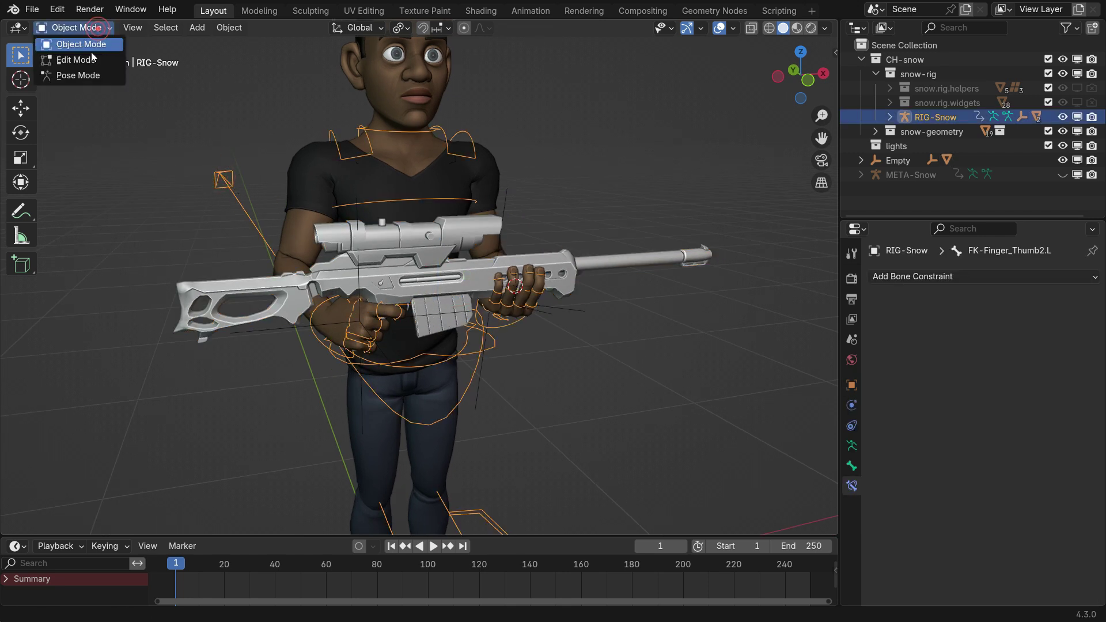
pyautogui.click(87, 74)
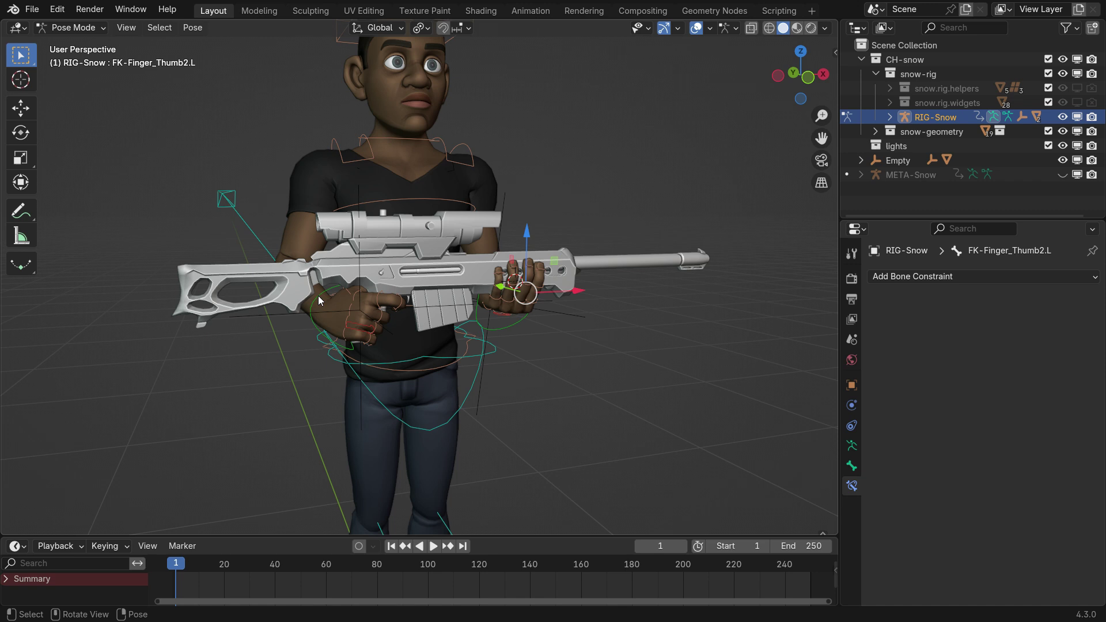
pyautogui.press('r')
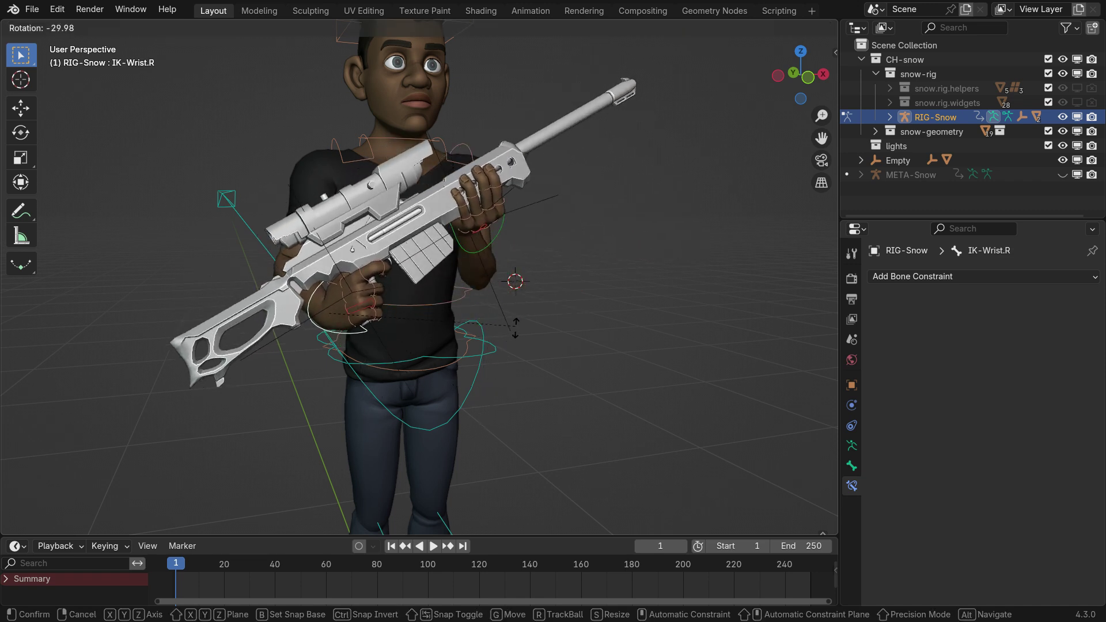
pyautogui.click(488, 377)
# Move and further rotate IK-Wrist.R to carry the rifle diagonally across the character's chest
pyautogui.moveTo(488, 377); pyautogui.dragTo(397, 357, button='middle')
pyautogui.press('g')
pyautogui.click(527, 369)
pyautogui.press('r')
pyautogui.click(461, 389)
pyautogui.press('r')
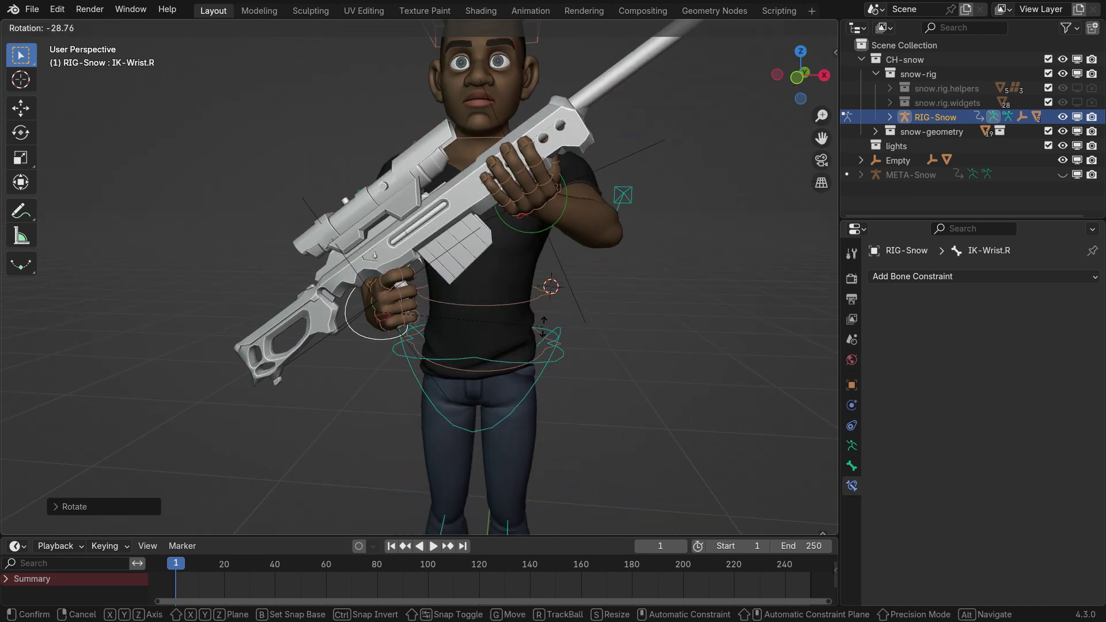
pyautogui.click(518, 438)
# Move the POLE-UpperArm.R control to reposition the character's right elbow
pyautogui.moveTo(519, 437); pyautogui.dragTo(620, 446, button='middle')
pyautogui.click(411, 361)
pyautogui.press('g')
pyautogui.click(415, 439)
pyautogui.press('r')
pyautogui.rightClick(561, 445)
pyautogui.scroll(4, 561, 445)
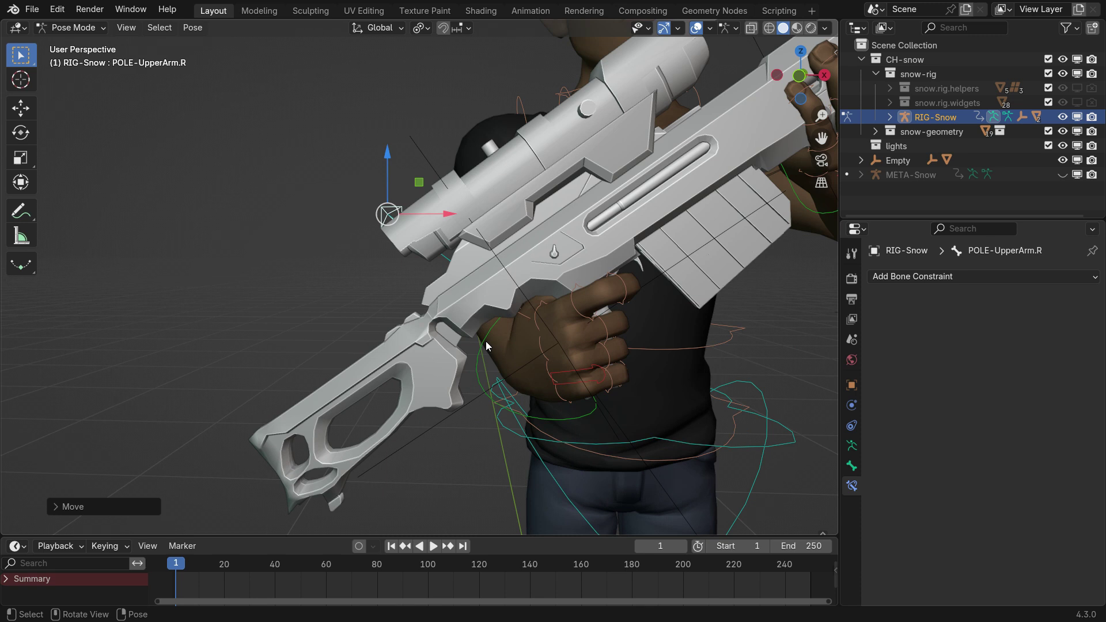
# Rotate IK-Wrist.R in the front view to lower the rifle's barrel toward horizontal
pyautogui.click(487, 346)
pyautogui.scroll(-4, 339, 311)
pyautogui.press('KP_1')
pyautogui.press('r')
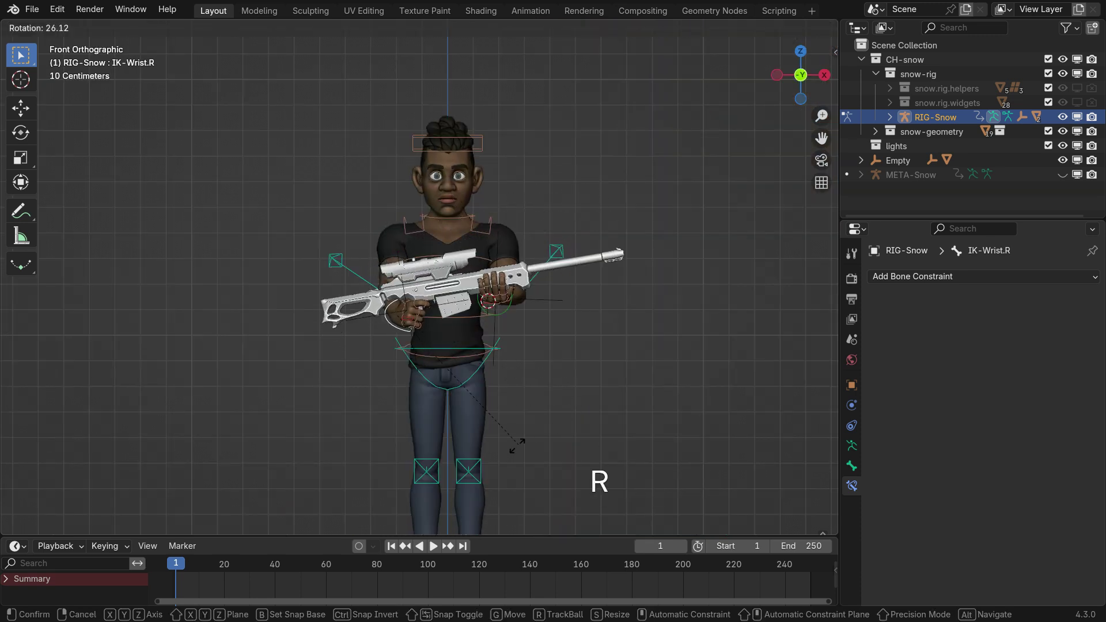